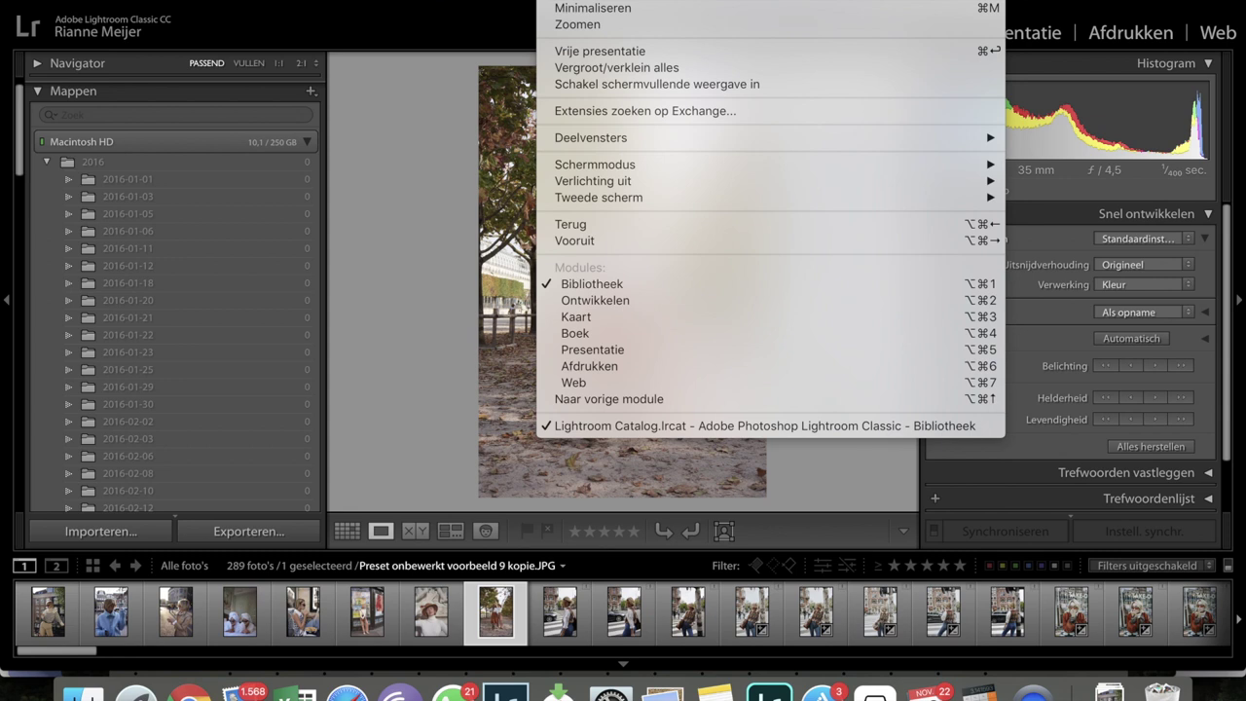
# - Dismiss the open menu and bring the leaf-tossing photo into the Develop (Ontwikkelen) module
pyautogui.click(371, 282)
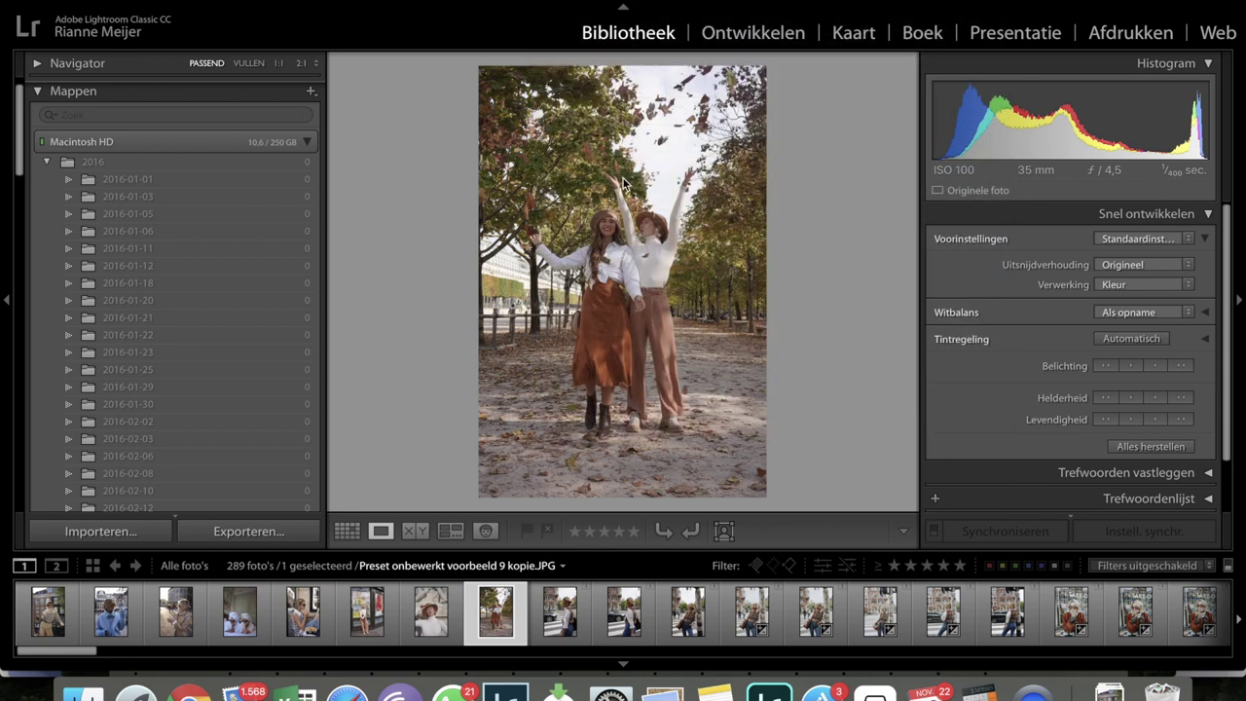
pyautogui.click(723, 34)
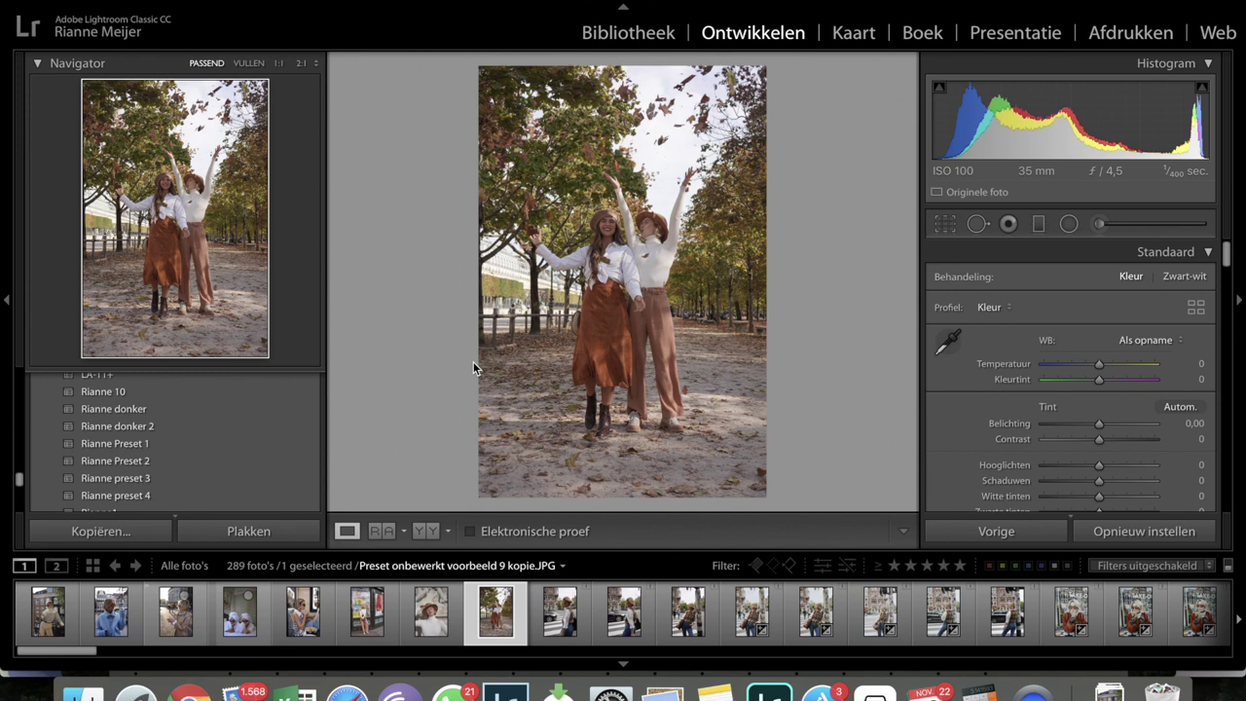
# - Select the striped-sweater photo 'Preset onbewerkt voorbeeld 1 kopie.JPG' and scroll down to Kalibratie
pyautogui.click(46, 615)
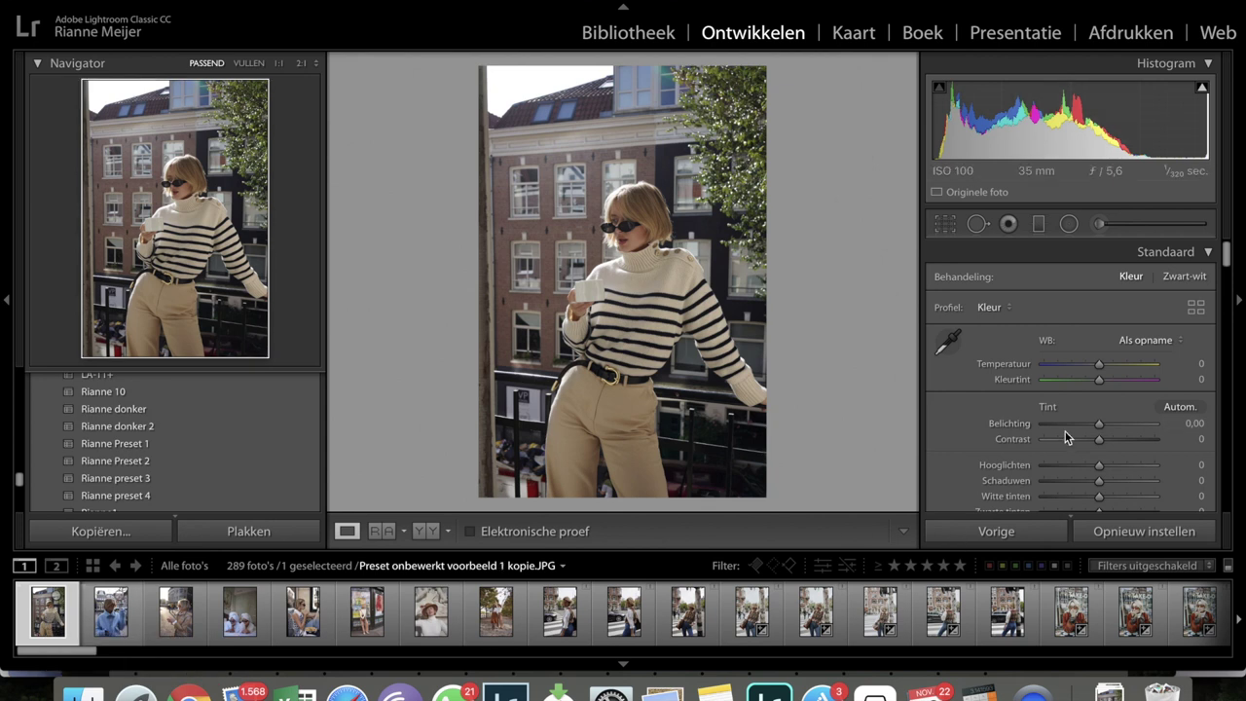
pyautogui.scroll(-15, 1065, 438)
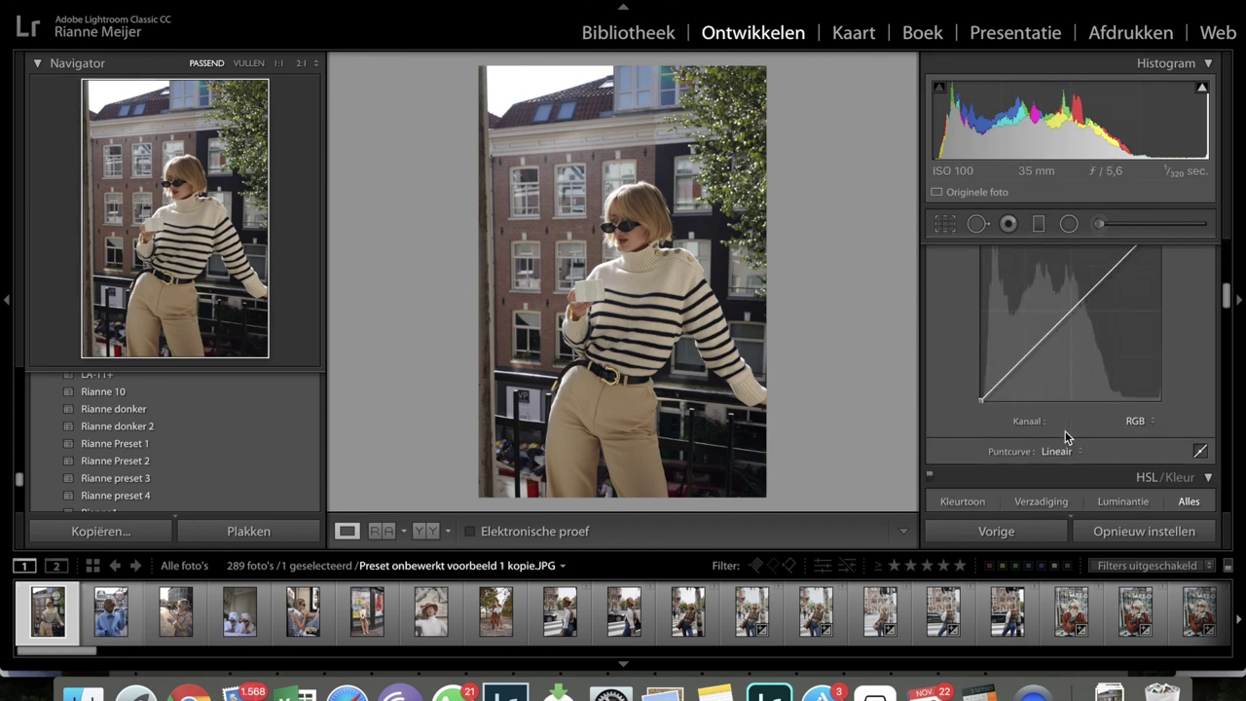
pyautogui.scroll(-15, 1065, 439)
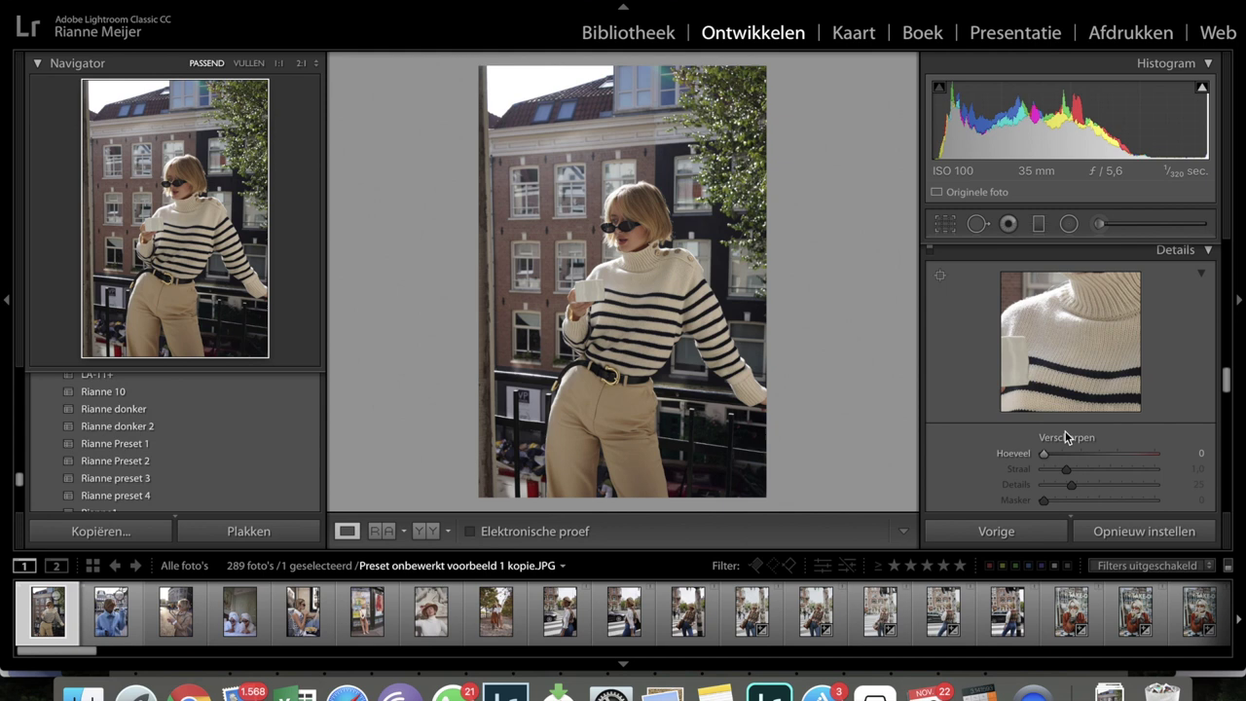
pyautogui.scroll(-15, 1065, 439)
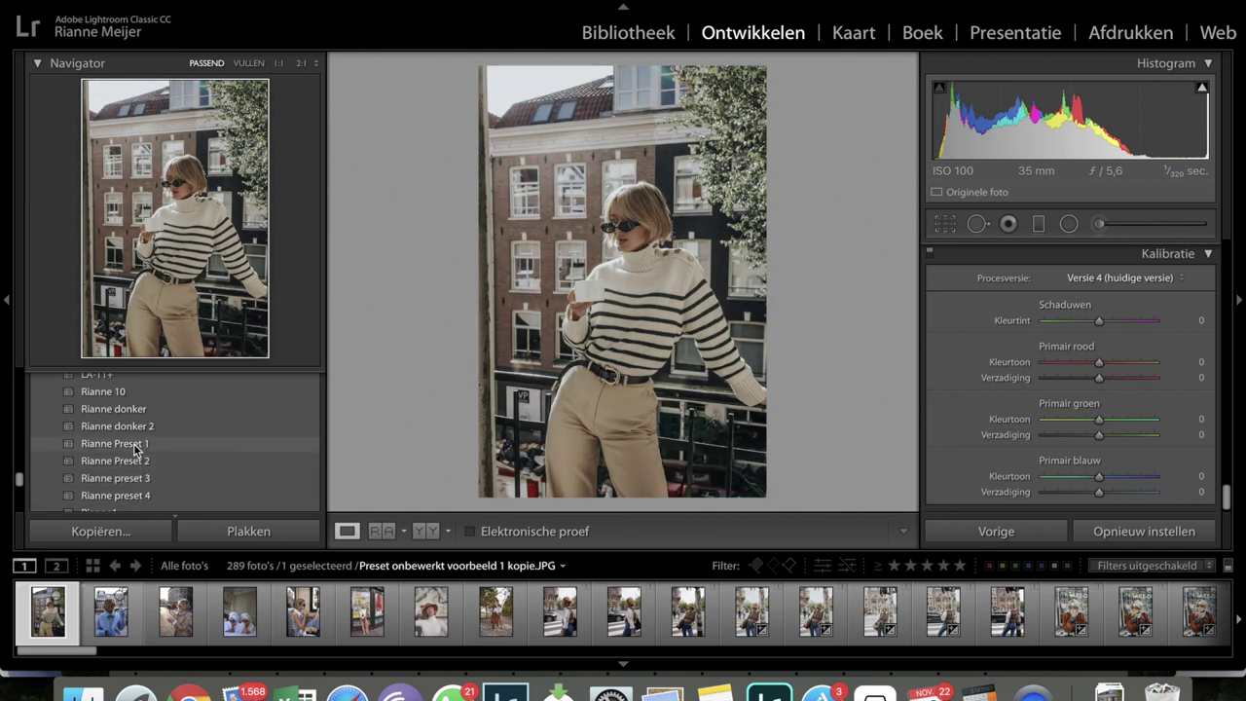
# - Apply Rianne Preset 1 to the striped-sweater photo after briefly trying Rianne preset 4
pyautogui.click(135, 446)
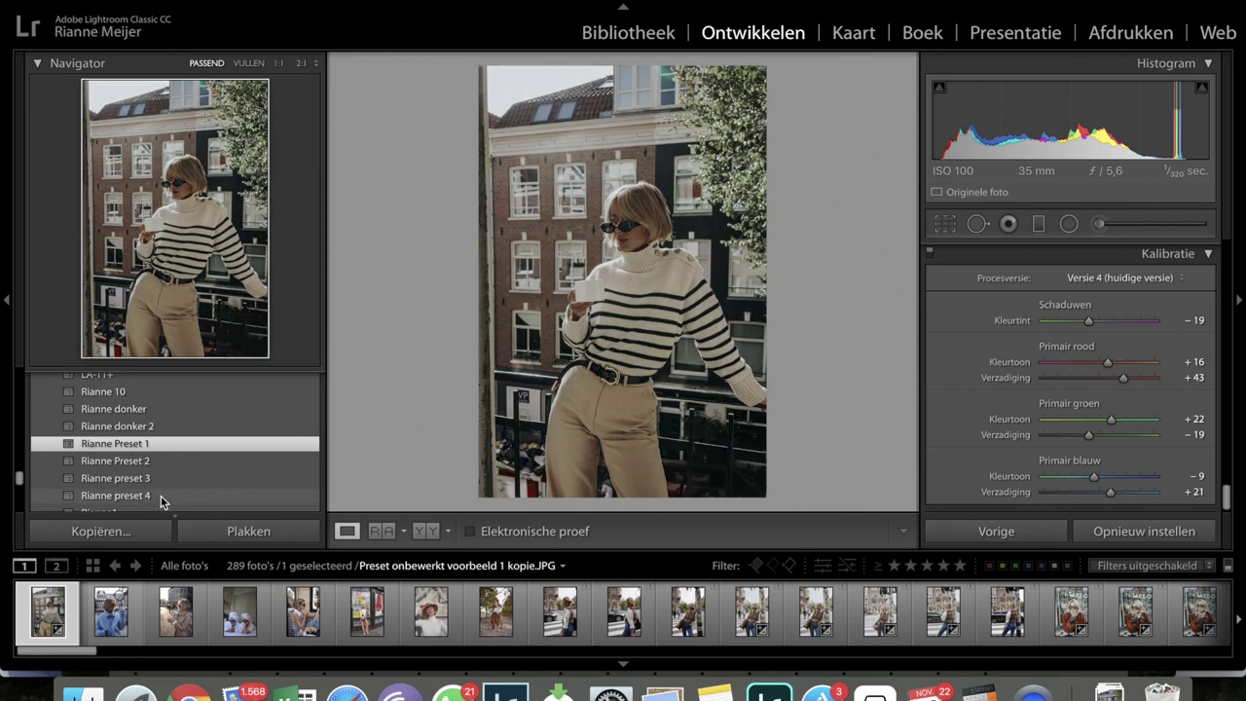
pyautogui.click(160, 496)
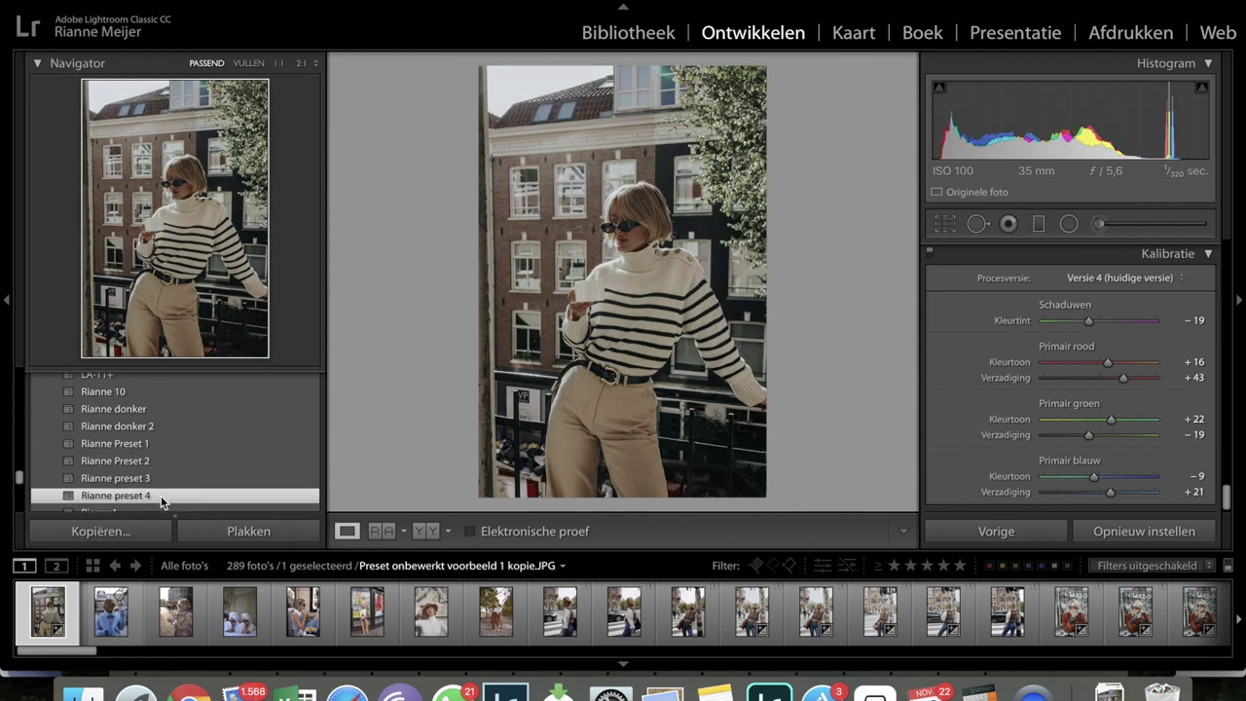
pyautogui.click(147, 448)
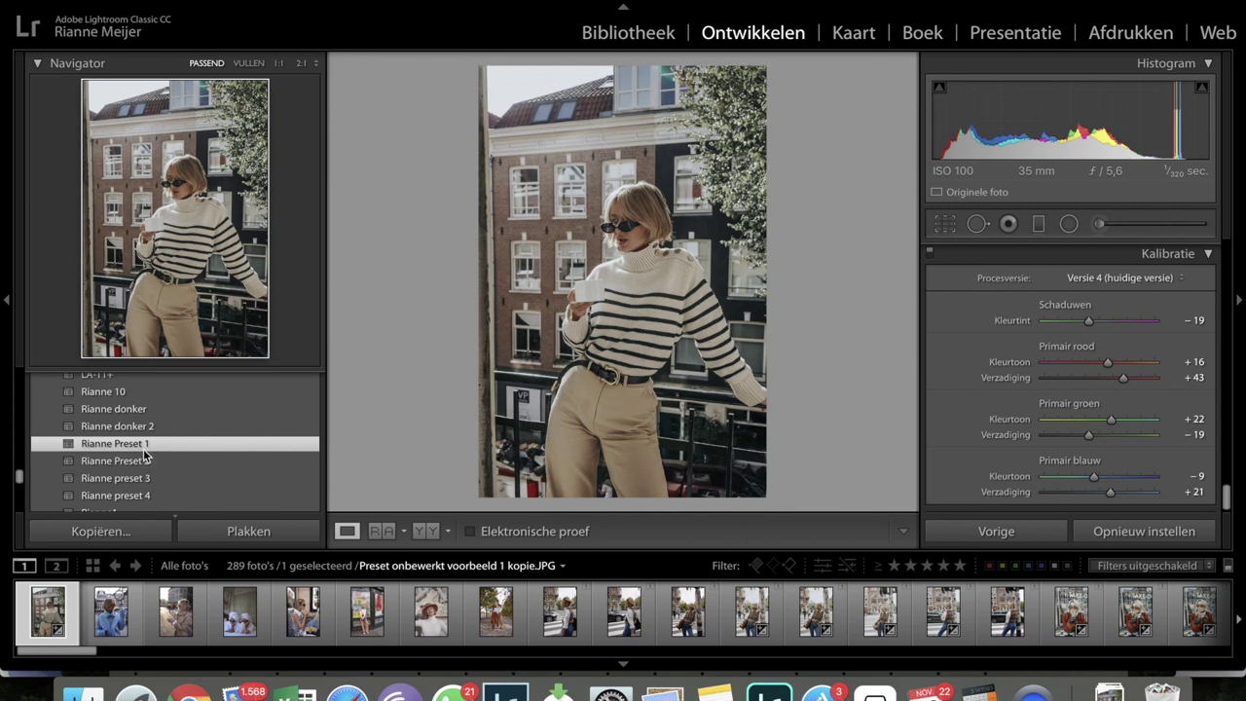
pyautogui.scroll(5, 1116, 391)
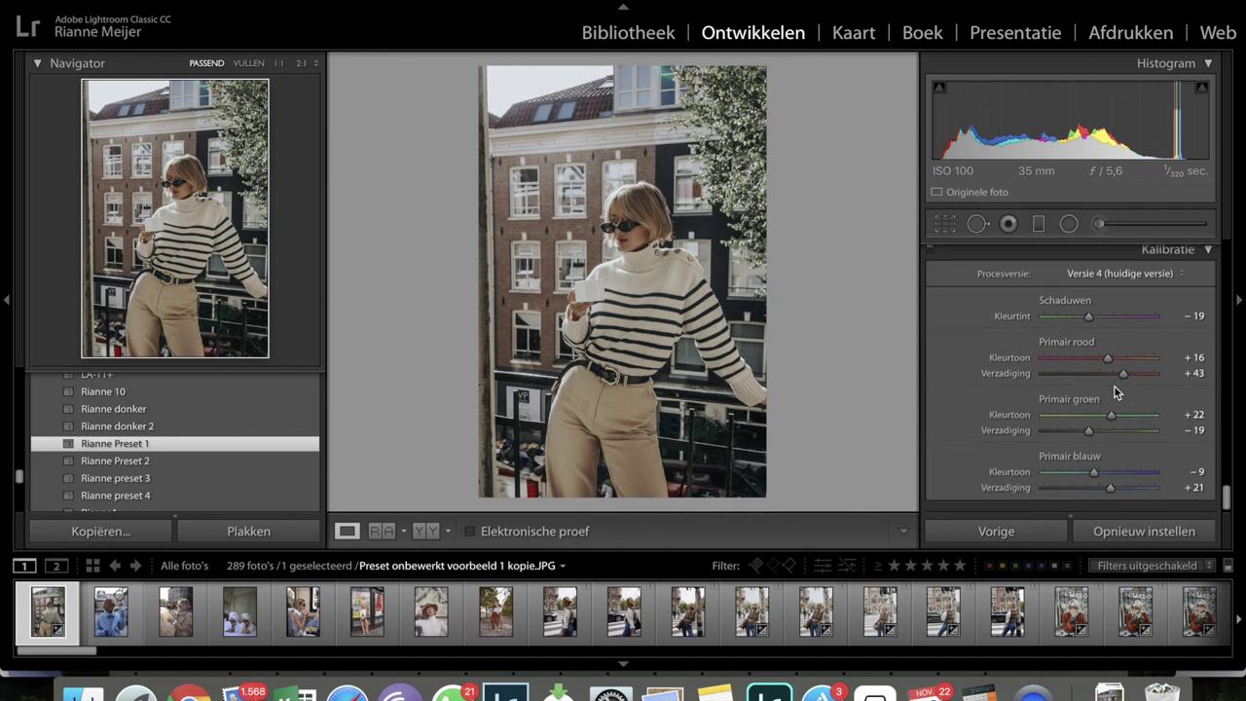
pyautogui.scroll(6, 1115, 391)
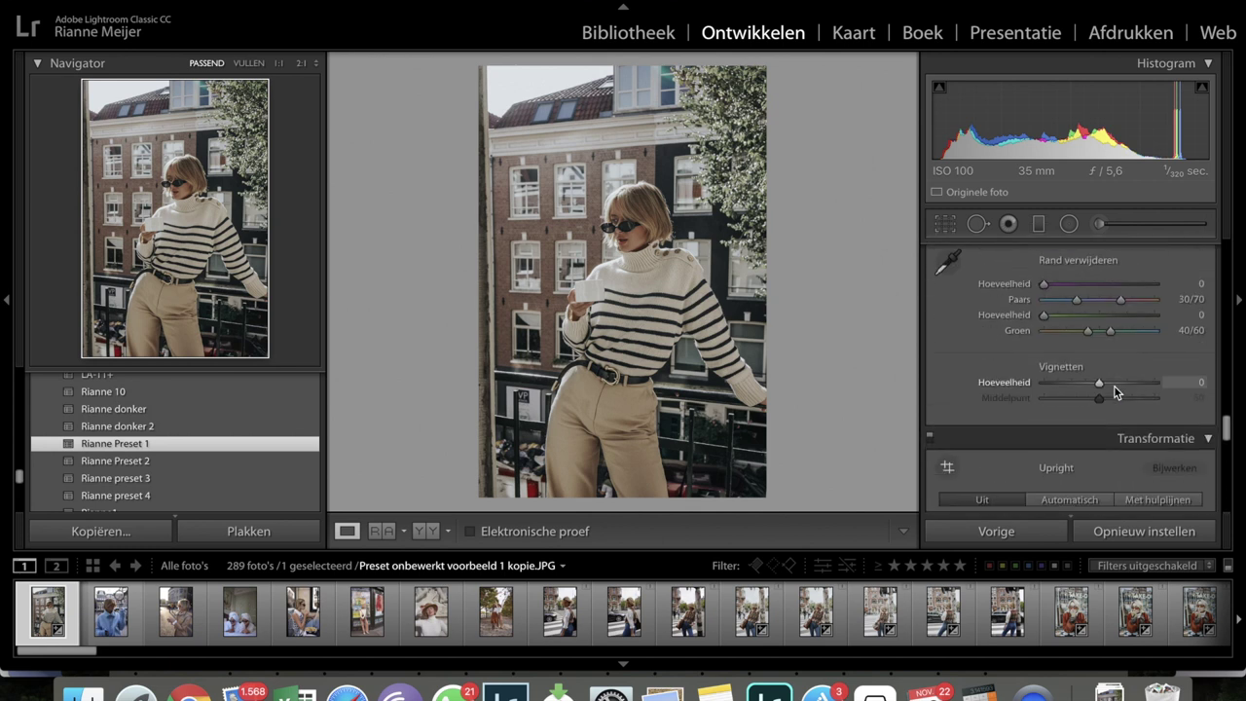
pyautogui.scroll(3, 1116, 391)
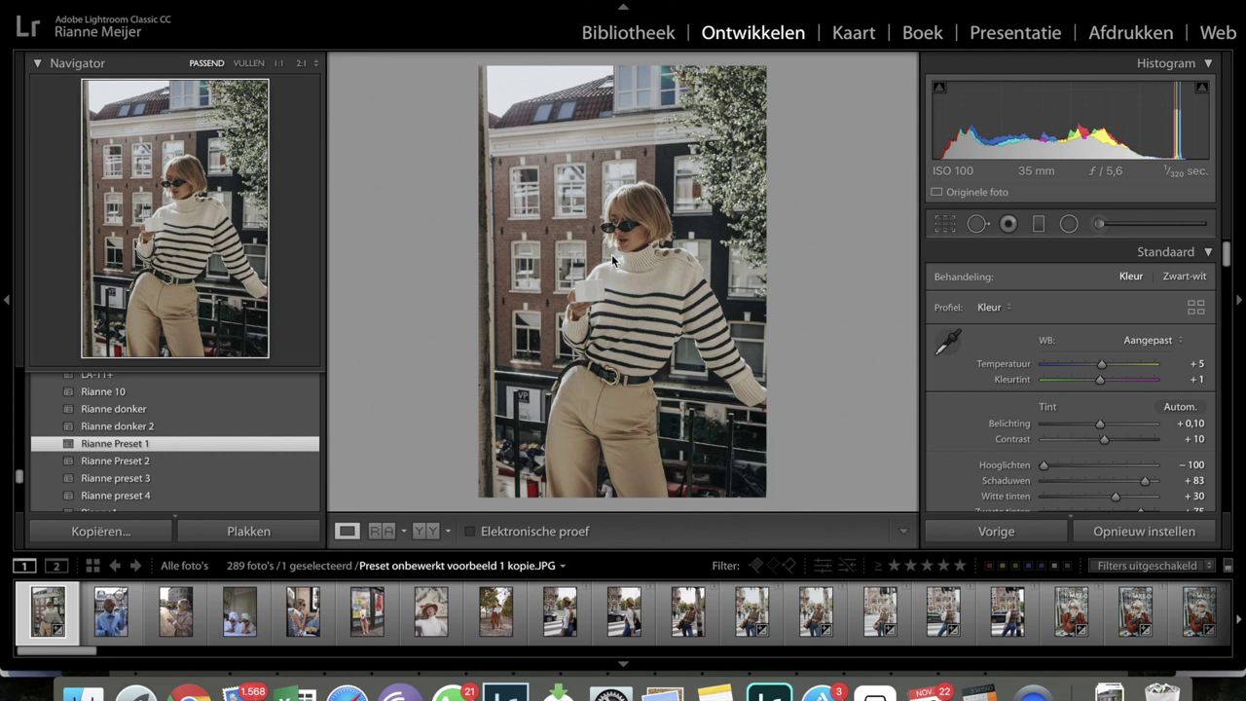
# - Export the striped-sweater photo to the Desktop as baby123.jpg, then advance to the blue-coat photo
pyautogui.click(146, 1)
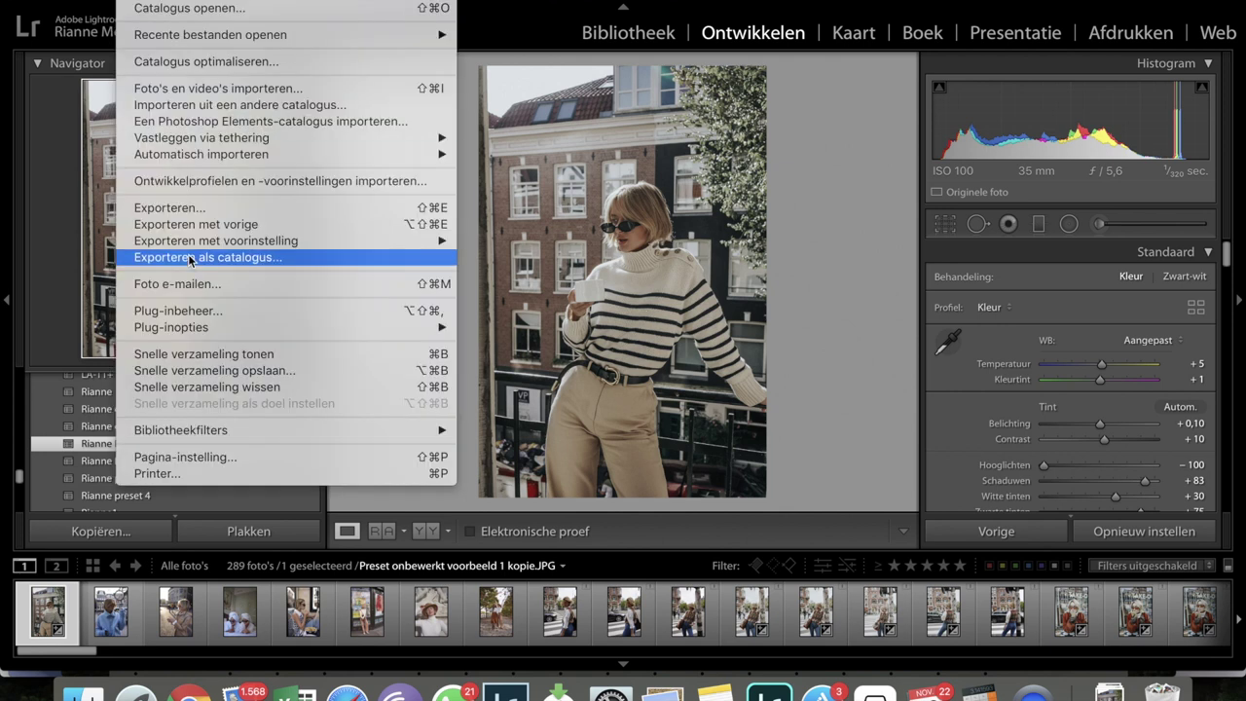
pyautogui.click(184, 206)
pyautogui.click(612, 324)
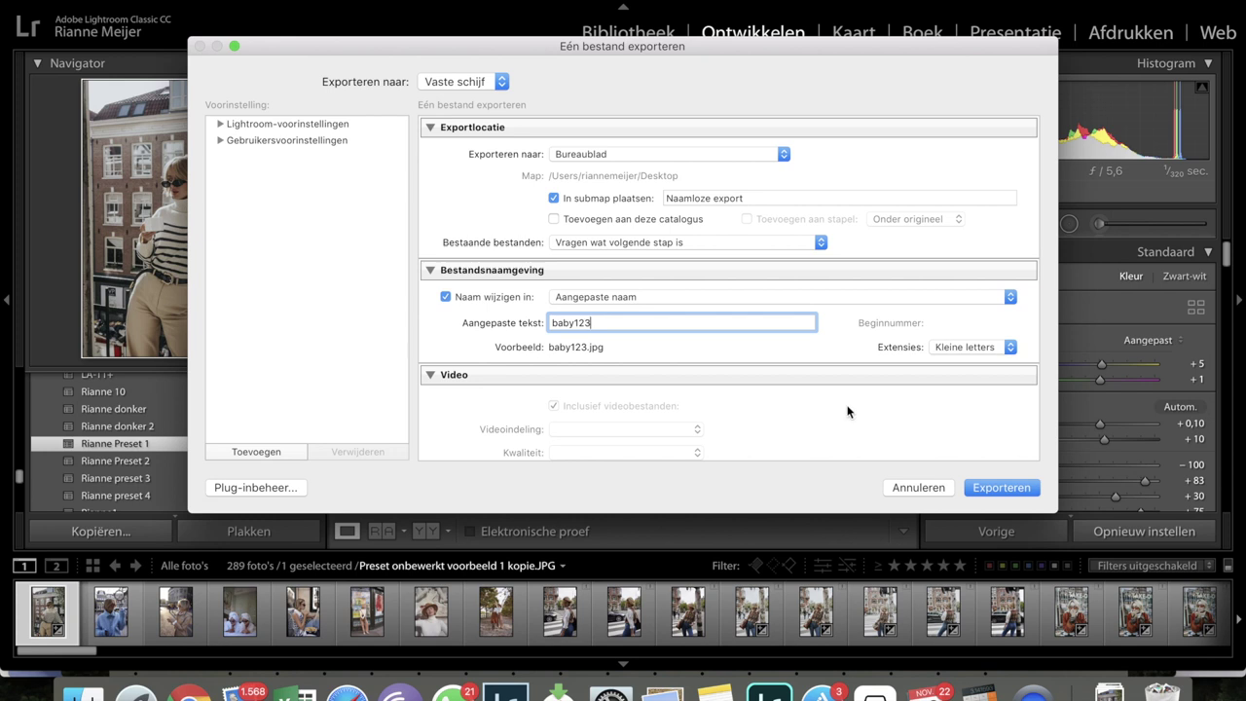
pyautogui.click(994, 490)
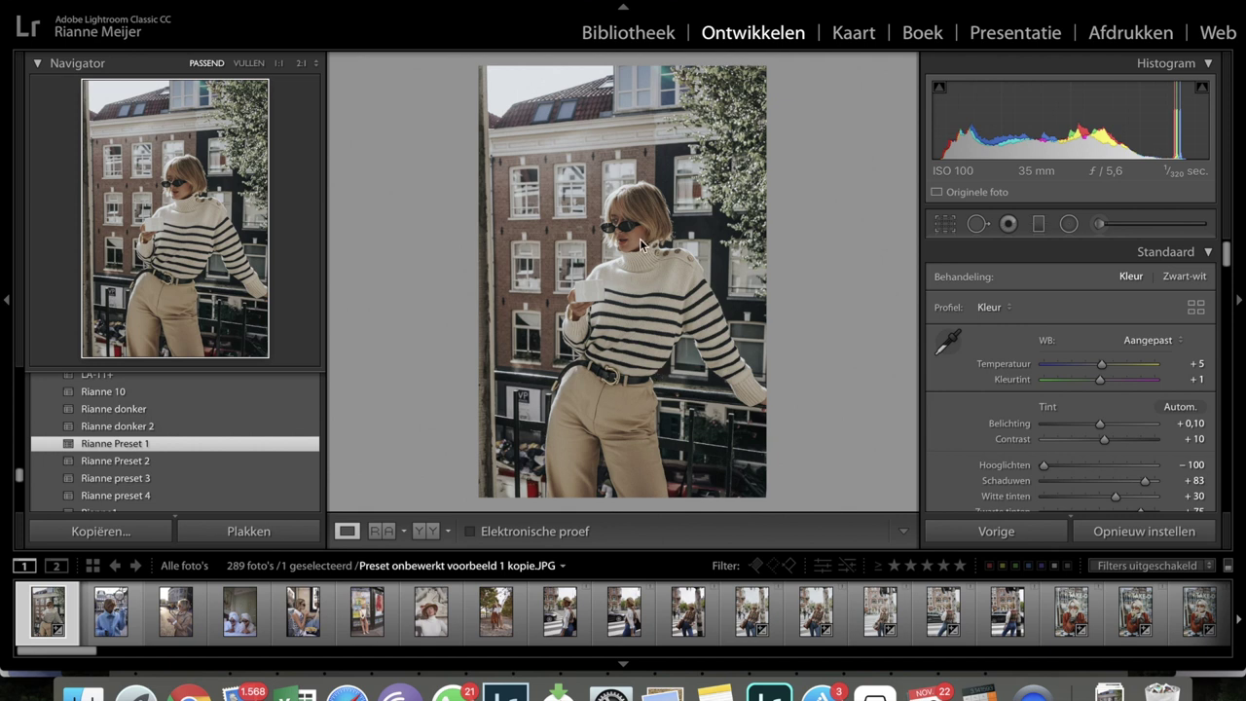
pyautogui.press('Right')
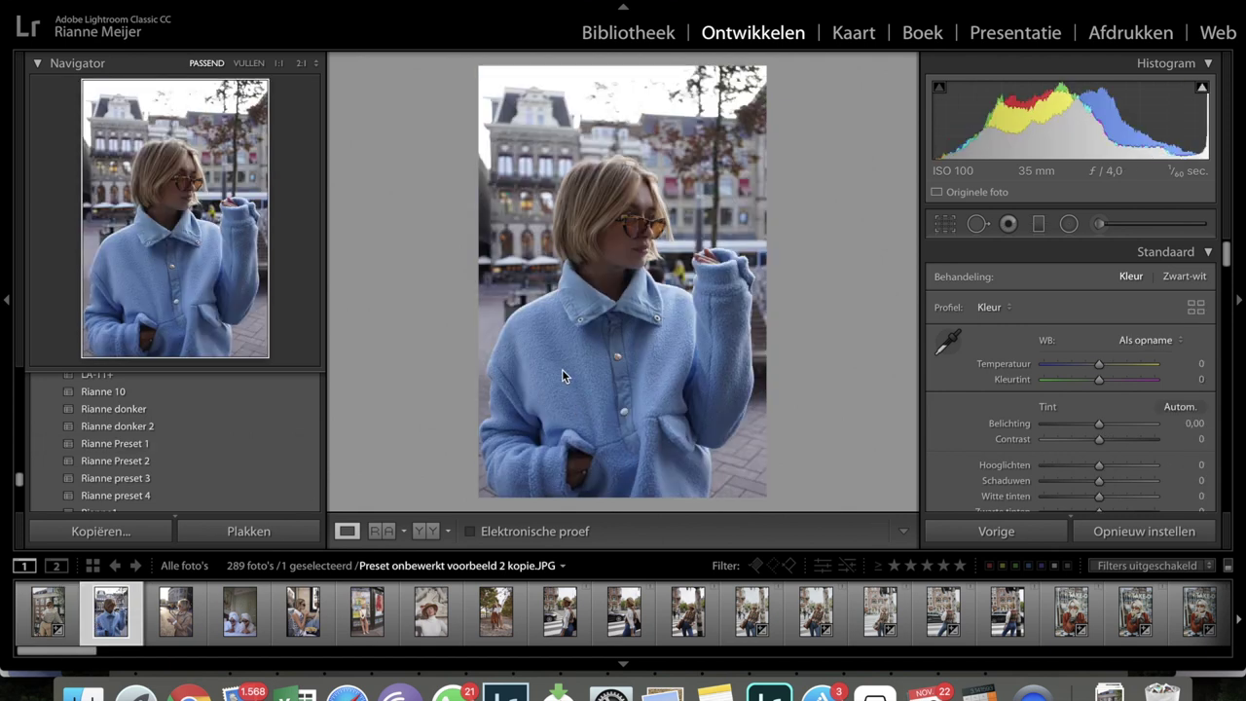
# - Apply Rianne Preset 2 to the blue-coat photo and lower its Shadows (Schaduwen)
pyautogui.click(144, 464)
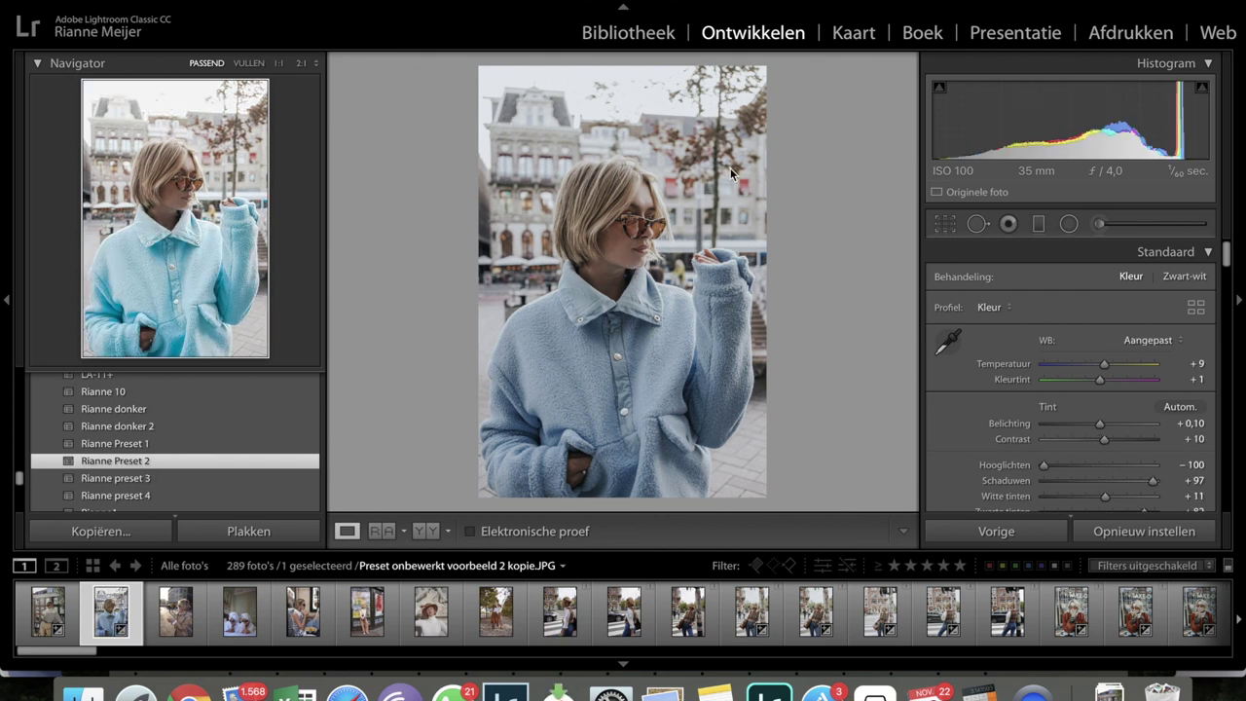
pyautogui.scroll(-3, 1059, 390)
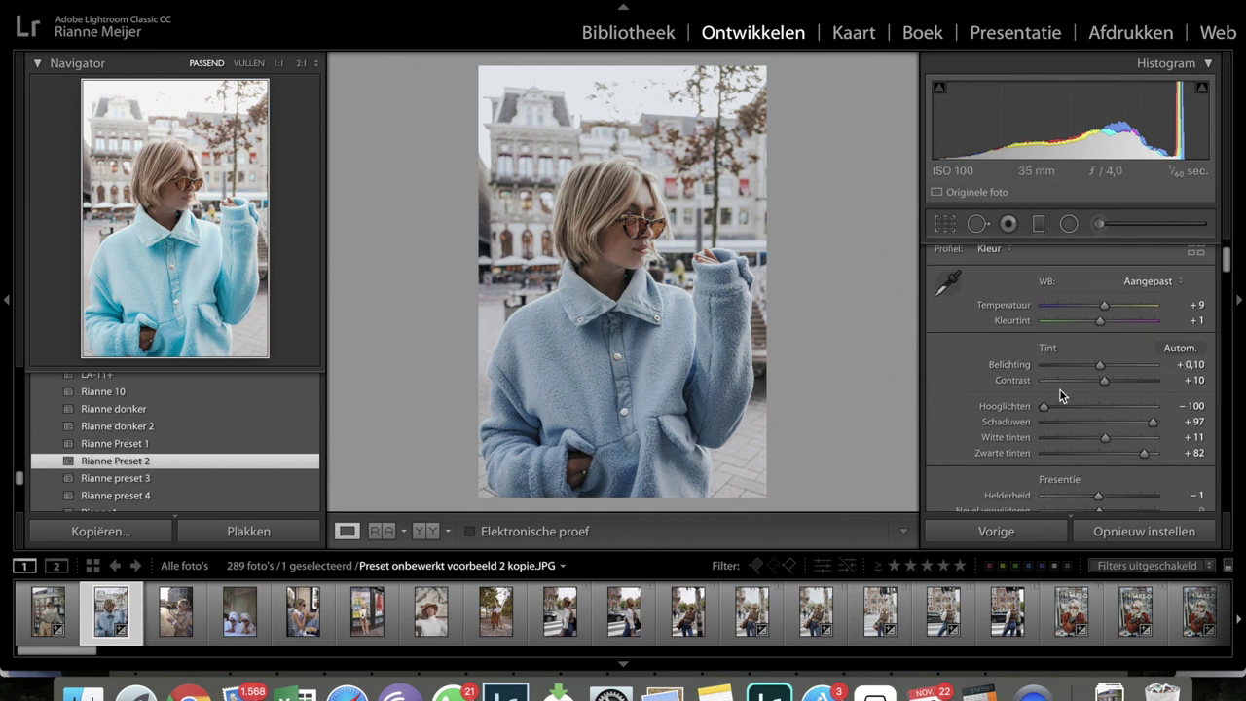
pyautogui.moveTo(1159, 402); pyautogui.dragTo(1073, 425)
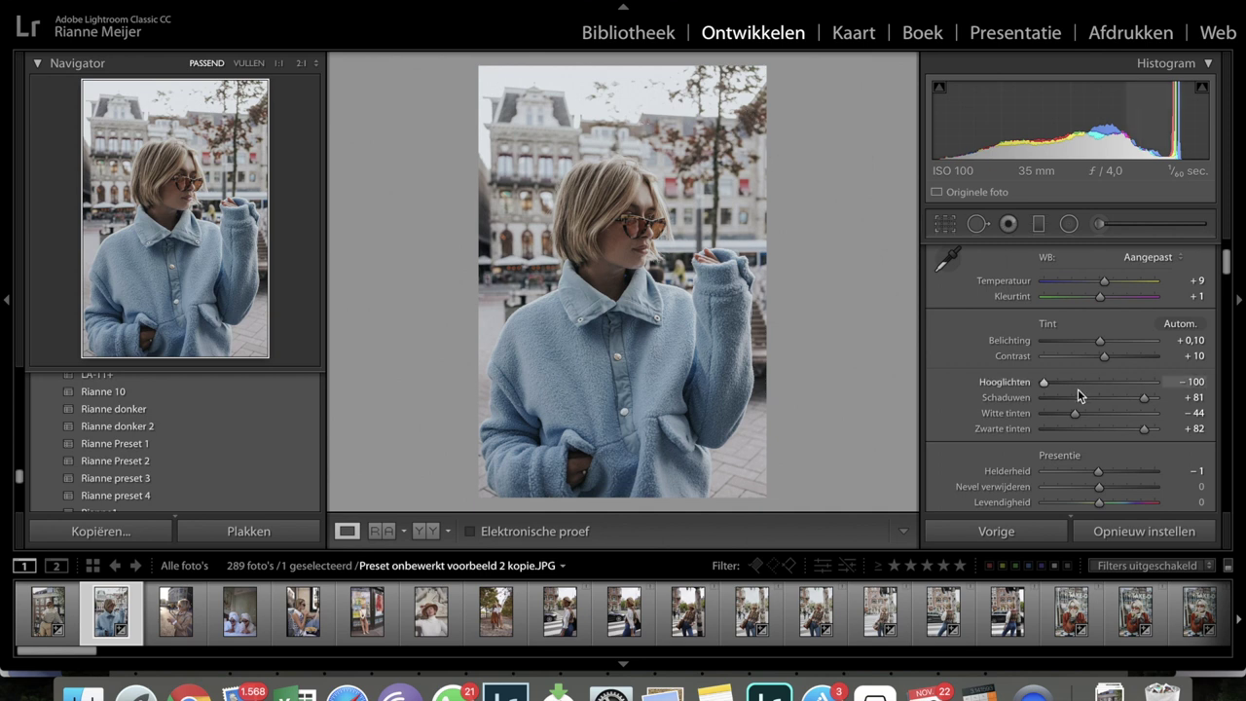
# - Set the HSL orange (Oranje) luminance to −45
pyautogui.scroll(-10, 1079, 413)
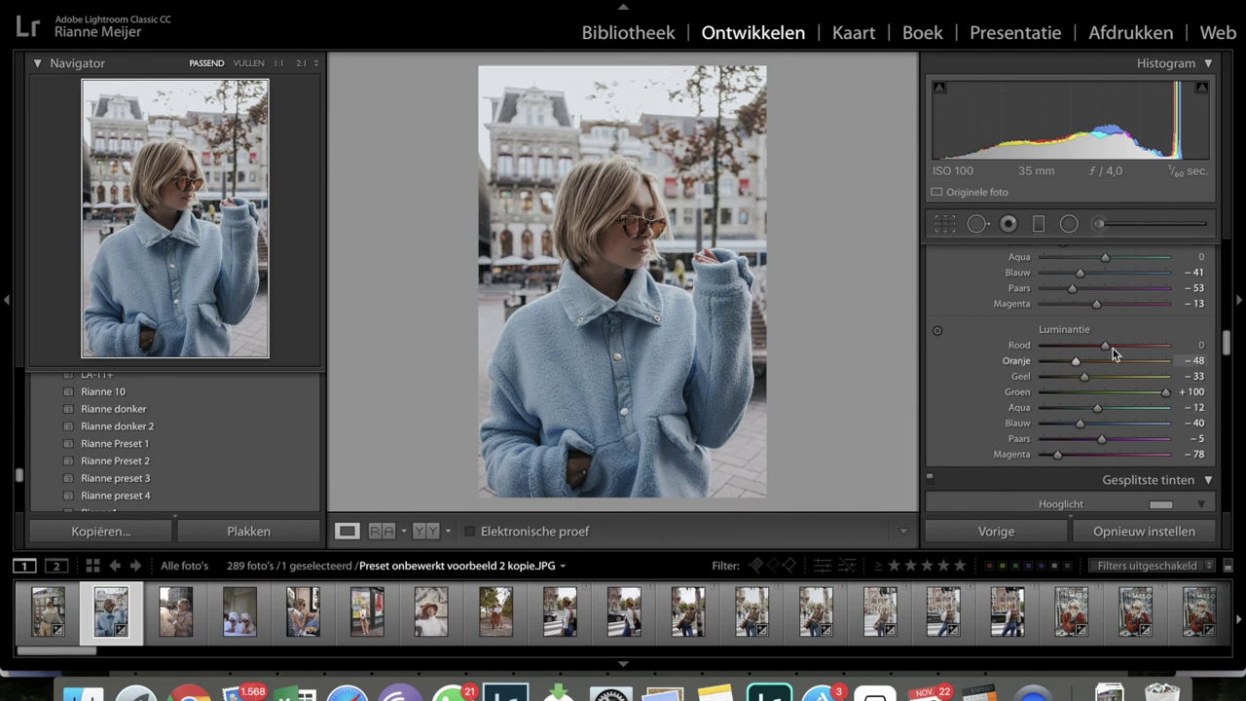
pyautogui.scroll(-1, 1087, 393)
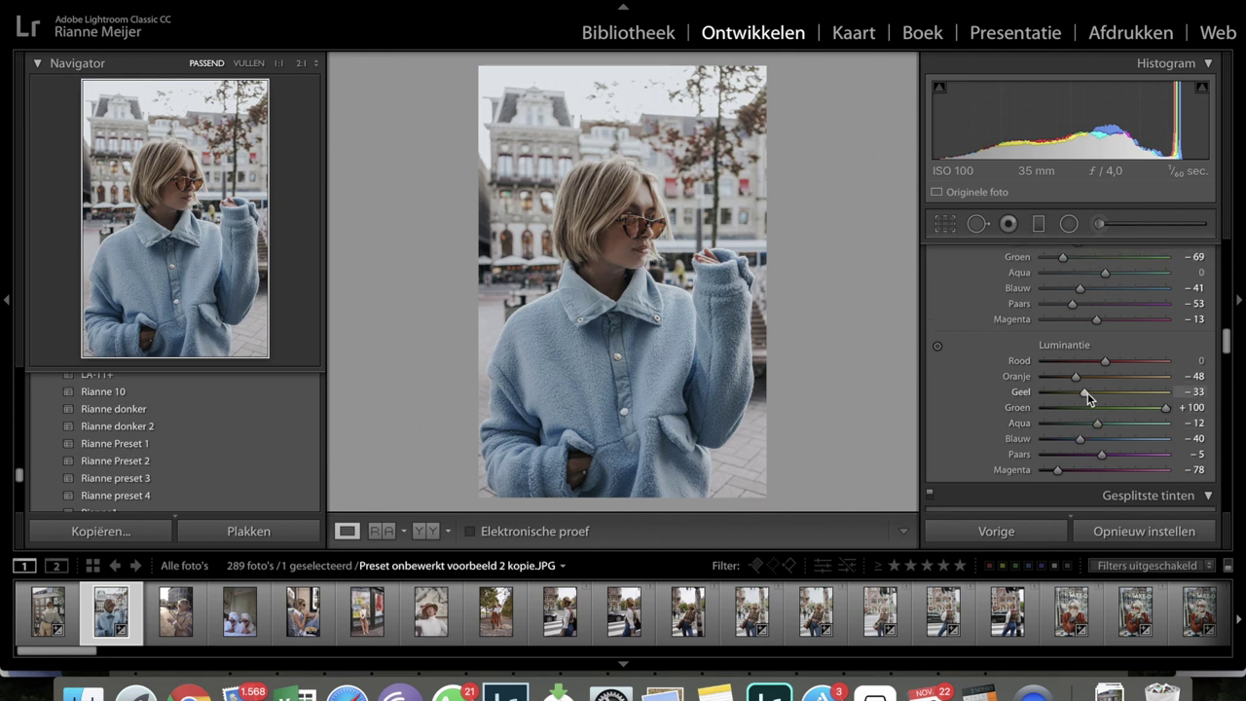
pyautogui.scroll(2, 1088, 392)
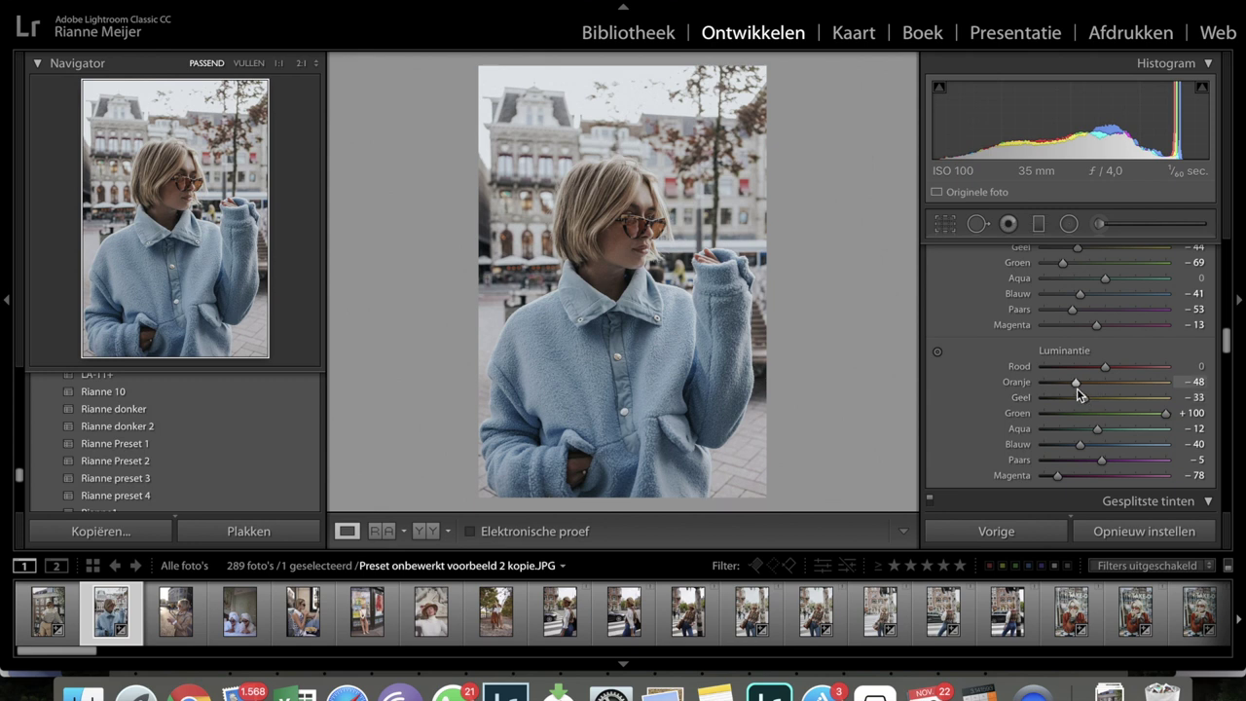
pyautogui.moveTo(1078, 390)
pyautogui.mouseDown()
pyautogui.moveTo(1093, 387)
pyautogui.moveTo(1081, 388)
pyautogui.mouseUp()
# - Set HSL luminance to −38 for Oranje and −3 for Blauw
pyautogui.scroll(10, 1046, 348)
pyautogui.scroll(-9, 1046, 348)
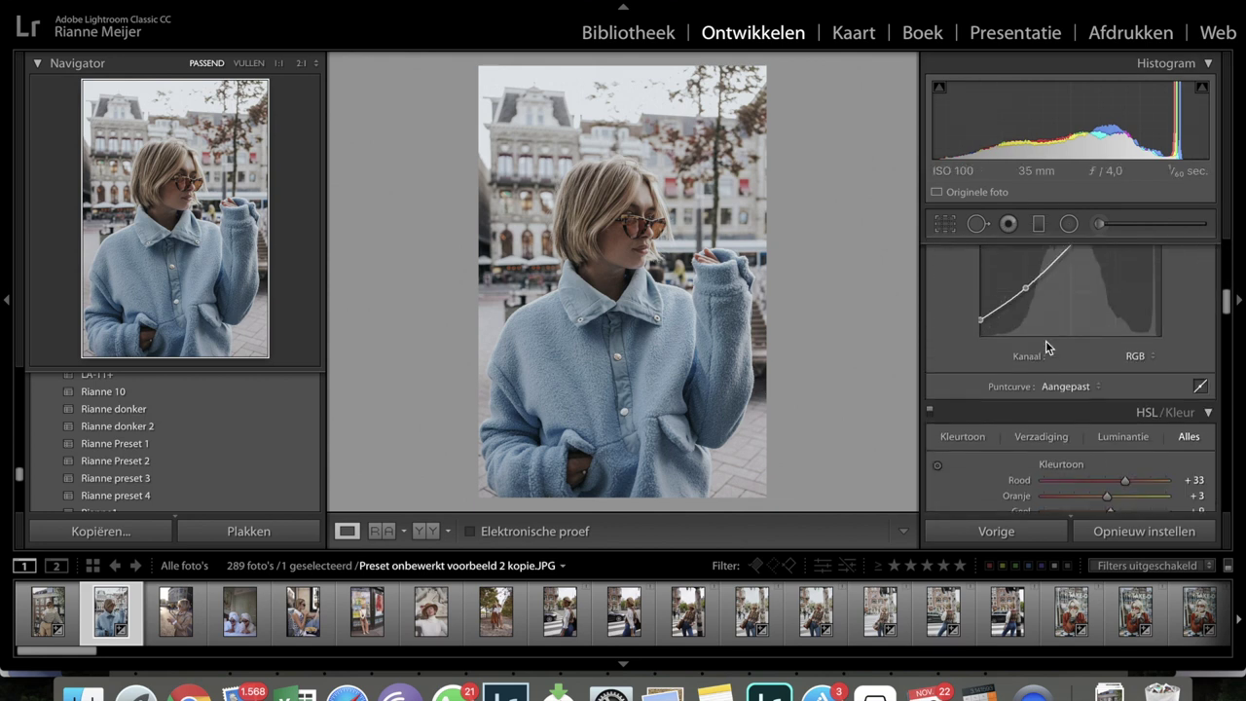
pyautogui.scroll(-3, 1046, 346)
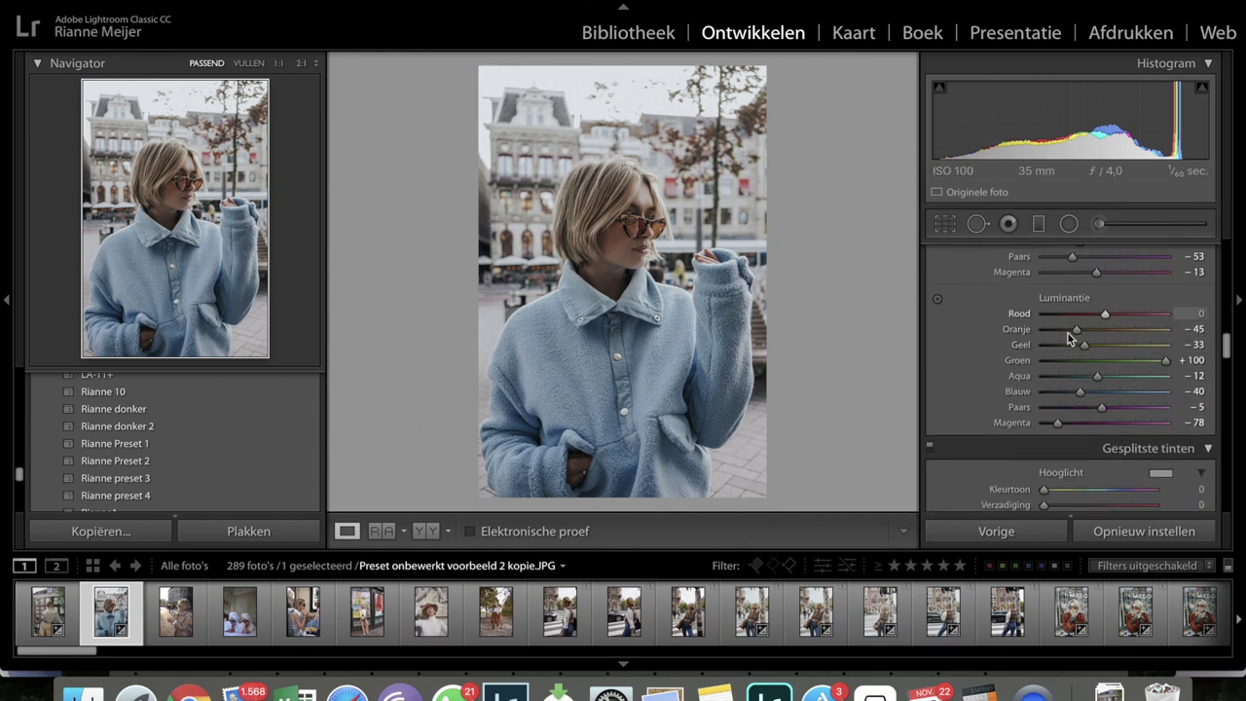
pyautogui.moveTo(1079, 336)
pyautogui.mouseDown()
pyautogui.moveTo(1098, 336)
pyautogui.moveTo(1088, 338)
pyautogui.mouseUp()
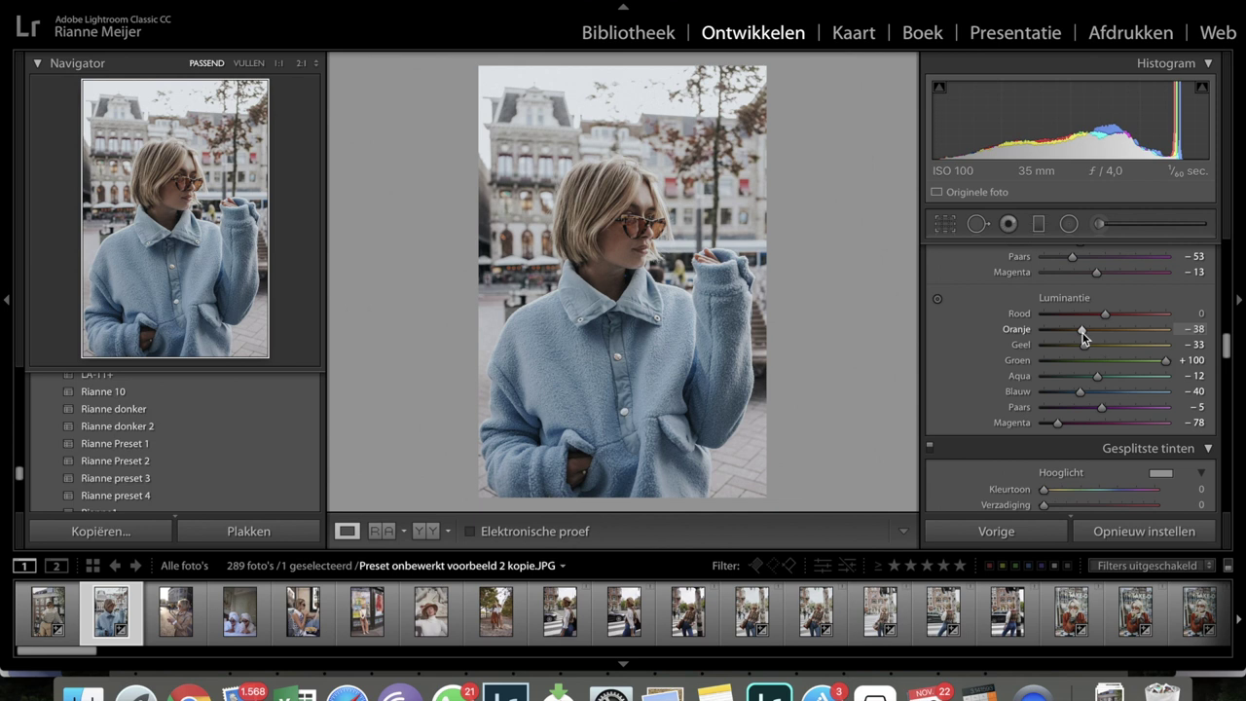
pyautogui.scroll(1, 1087, 324)
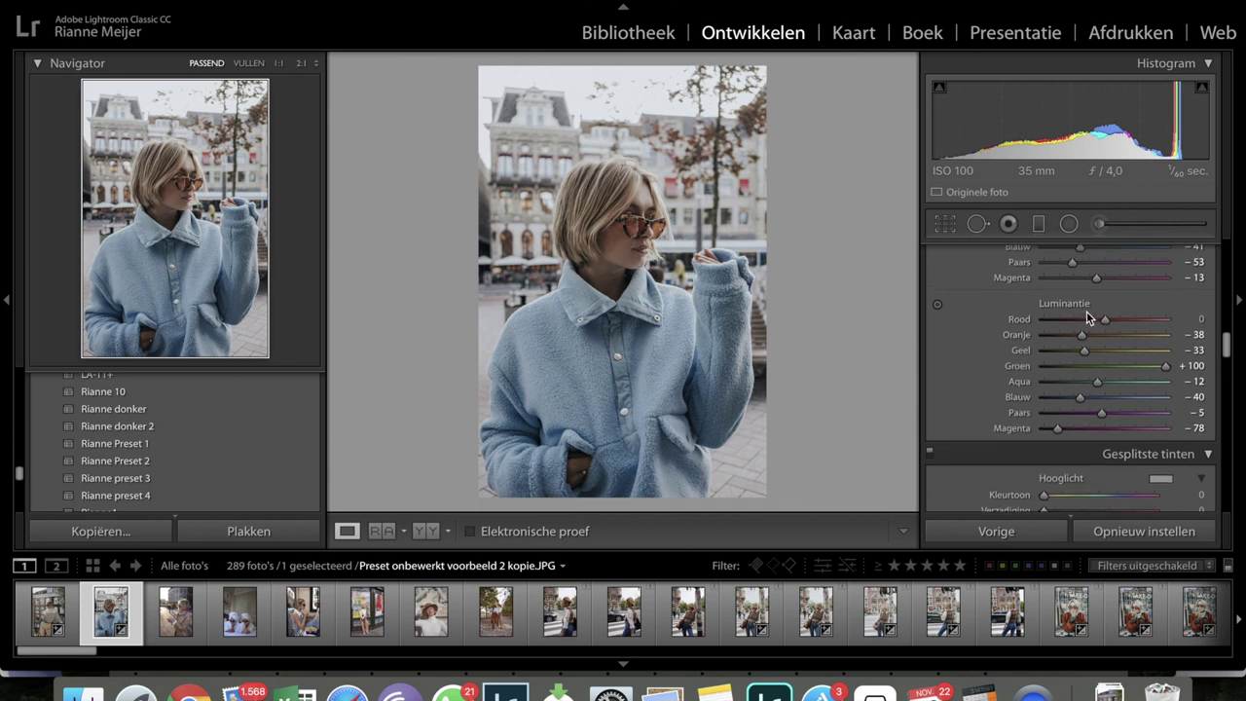
pyautogui.moveTo(1078, 399); pyautogui.dragTo(1103, 398)
# - Set the Blauw saturation to +7 and Blauw hue to −8
pyautogui.scroll(2, 1098, 384)
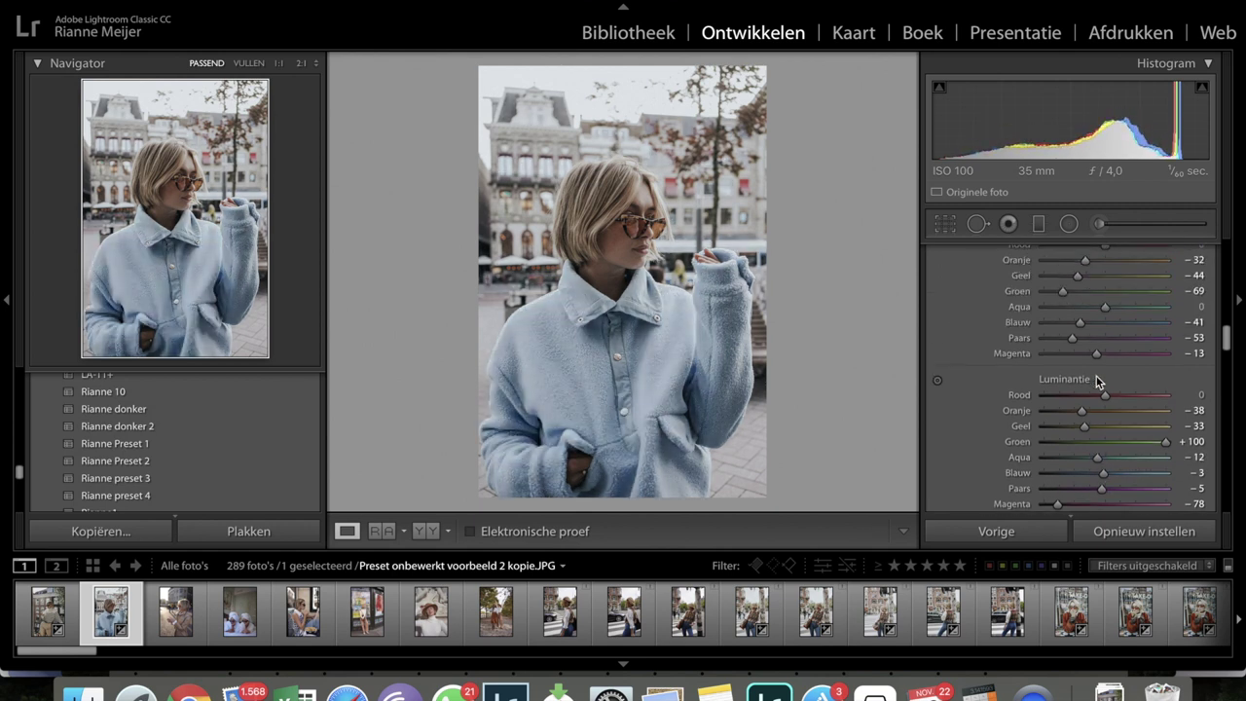
pyautogui.moveTo(1082, 323); pyautogui.dragTo(1108, 328)
pyautogui.scroll(3, 1109, 325)
pyautogui.moveTo(1100, 284)
pyautogui.mouseDown()
pyautogui.moveTo(1057, 286)
pyautogui.moveTo(1157, 286)
pyautogui.moveTo(1091, 284)
pyautogui.mouseUp()
pyautogui.scroll(-6, 1060, 358)
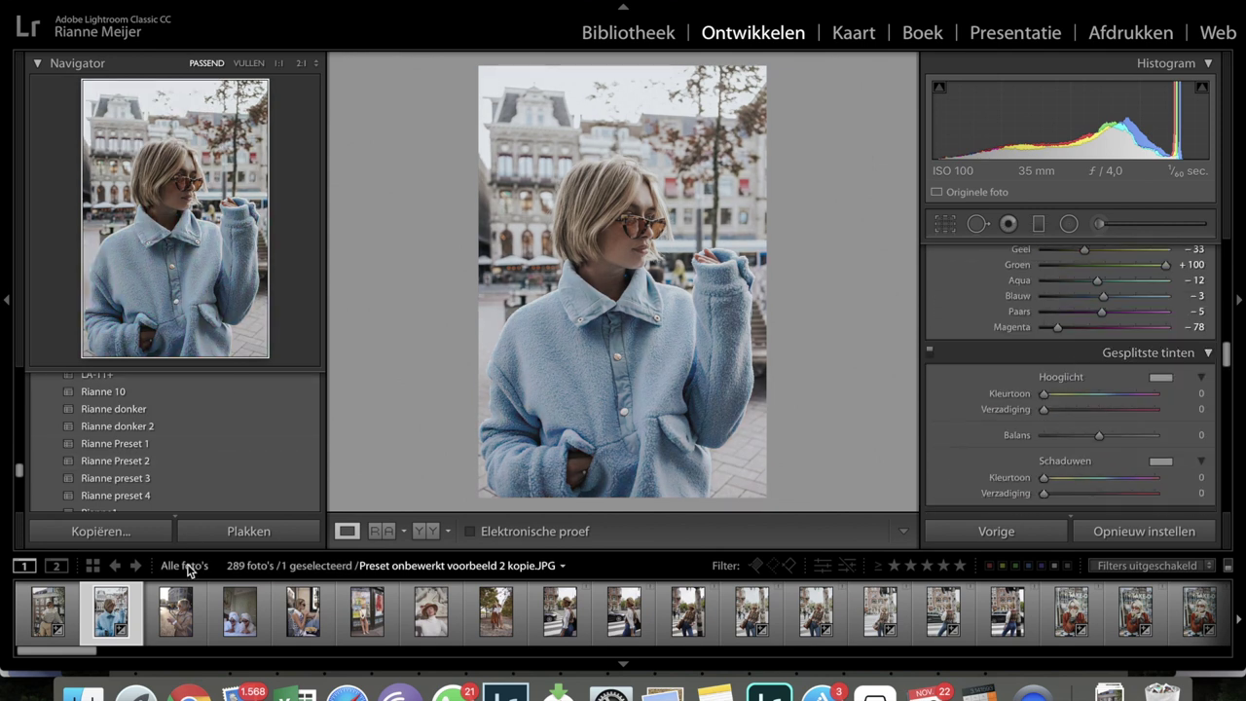
# - Give the towel photo Rianne preset 3 after trying Presets 2 and 1, then open the brown-hat photo
pyautogui.click(185, 611)
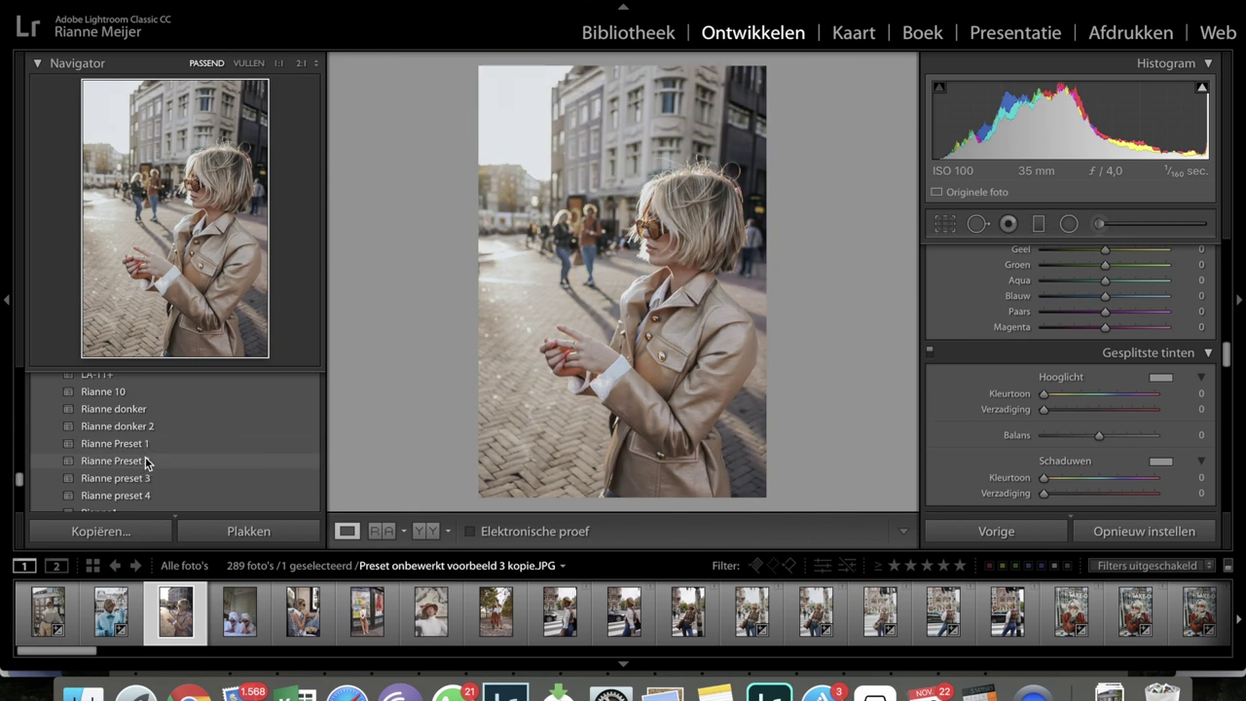
pyautogui.click(241, 626)
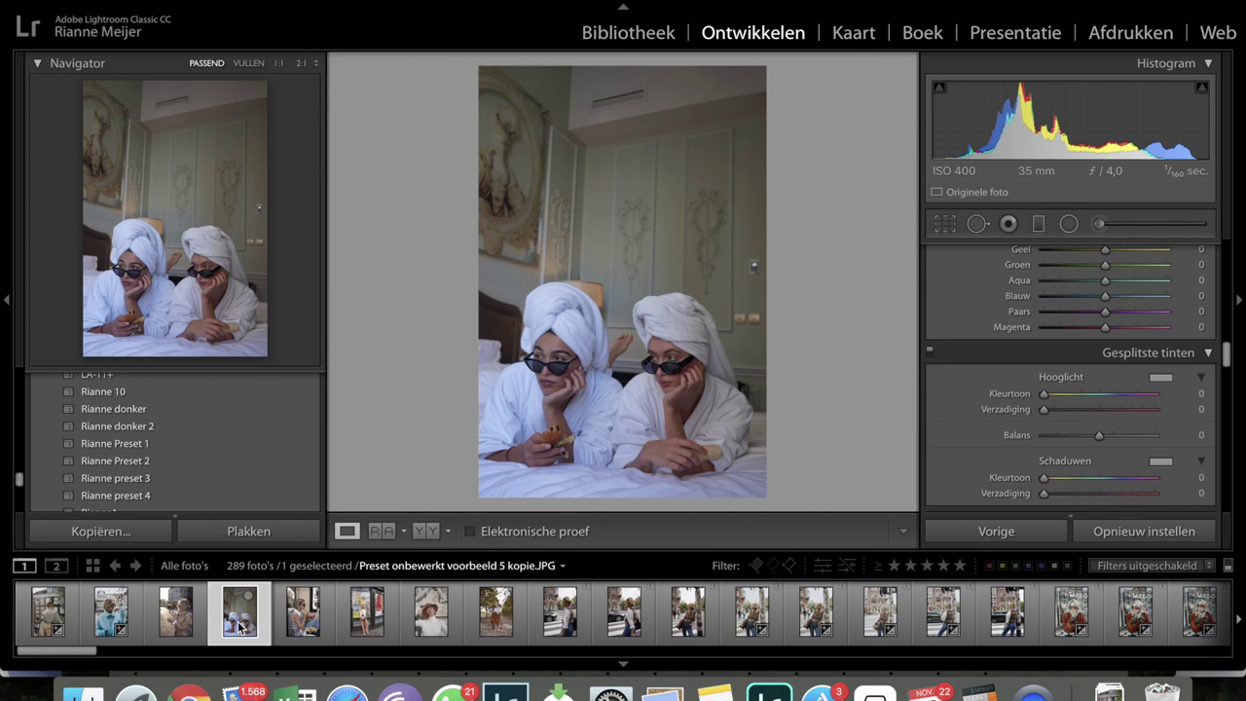
pyautogui.click(148, 461)
pyautogui.click(147, 443)
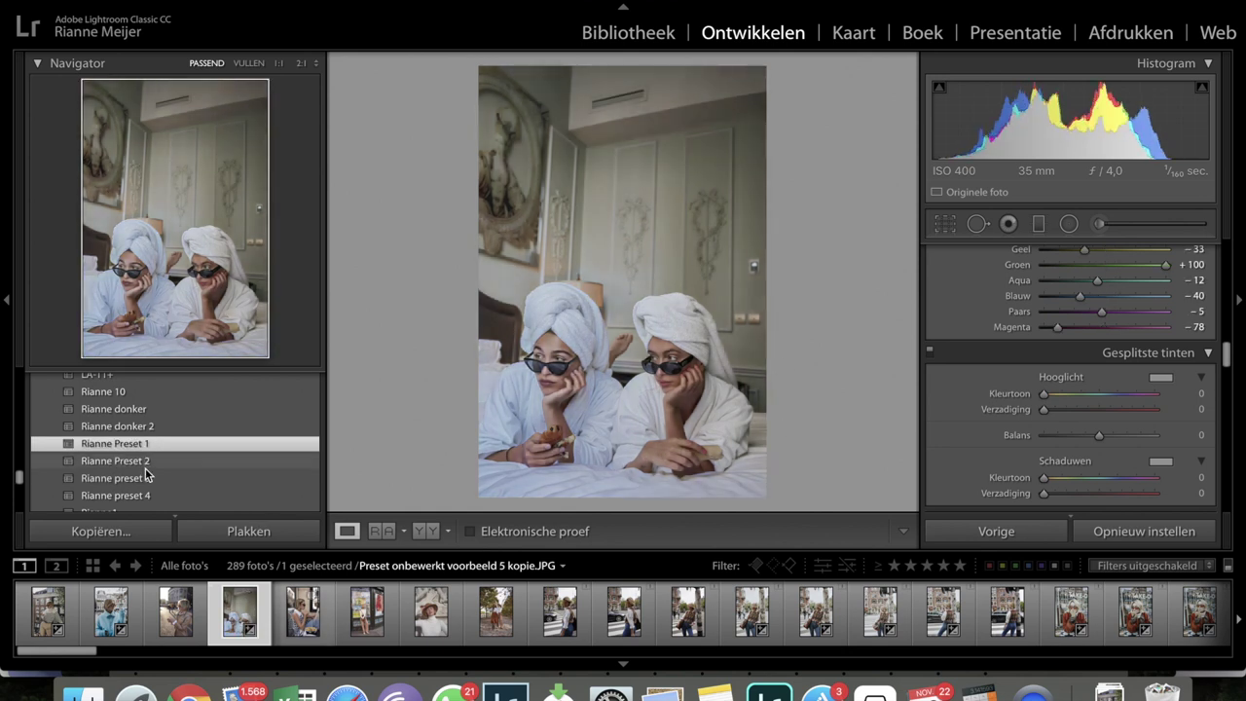
pyautogui.click(146, 477)
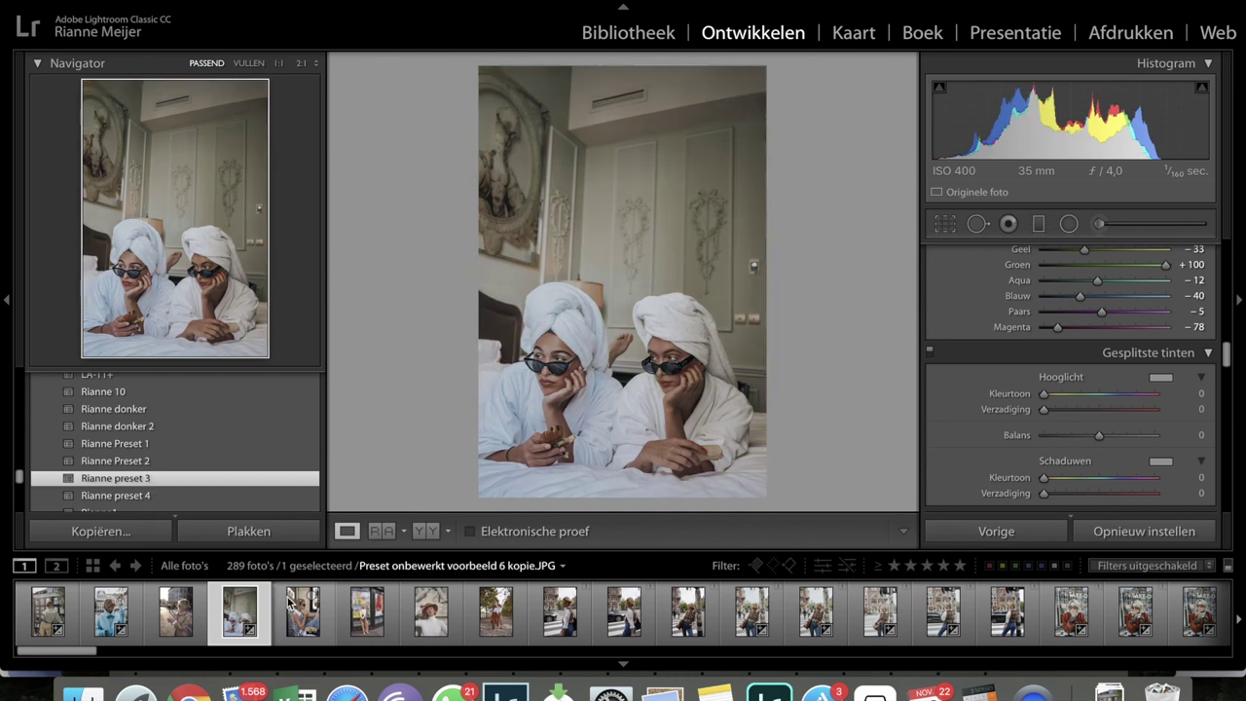
pyautogui.click(431, 611)
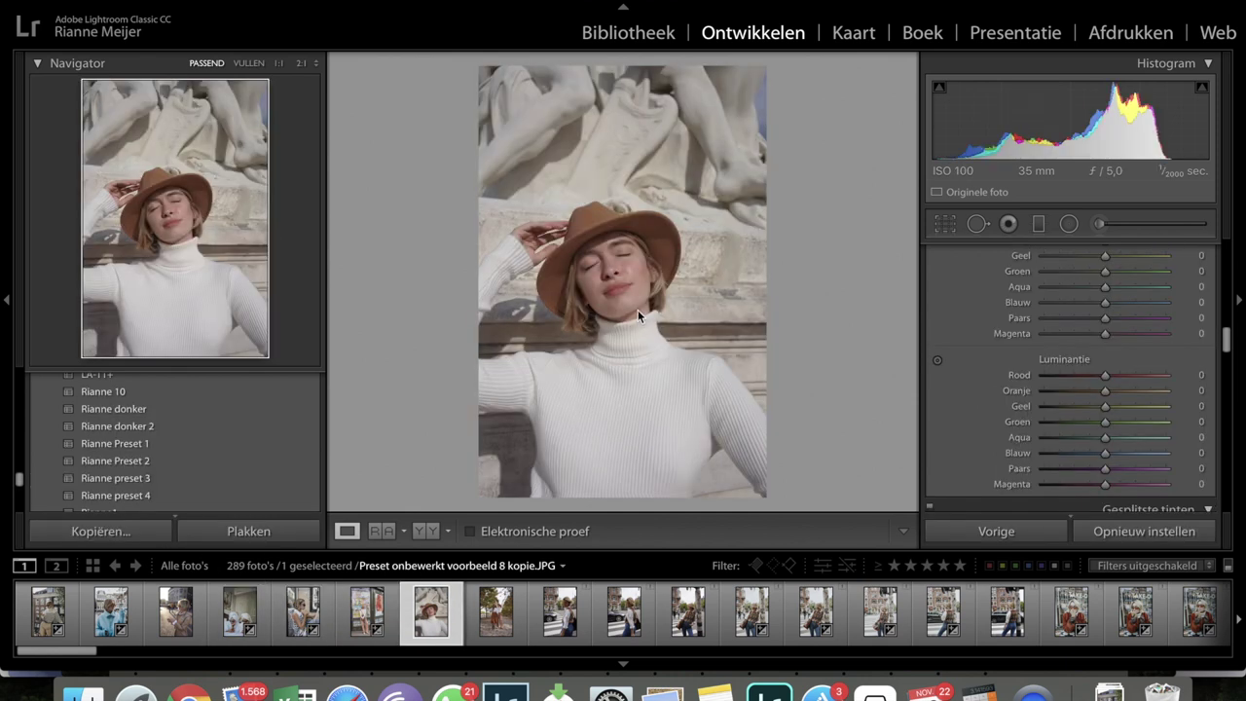
# - Compare Rianne Presets 1 and 2 and the original import on the hat photo, settling on Preset 2
pyautogui.click(141, 450)
pyautogui.click(143, 461)
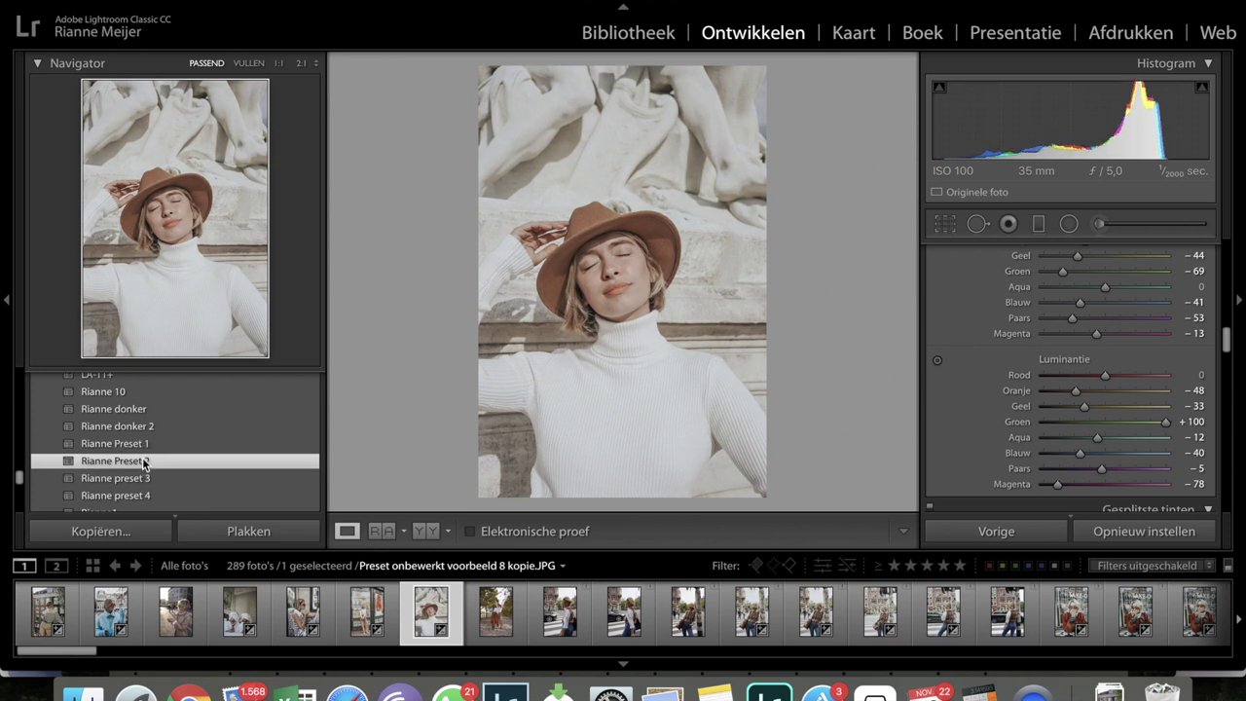
pyautogui.click(141, 444)
pyautogui.click(143, 461)
pyautogui.scroll(-10, 242, 472)
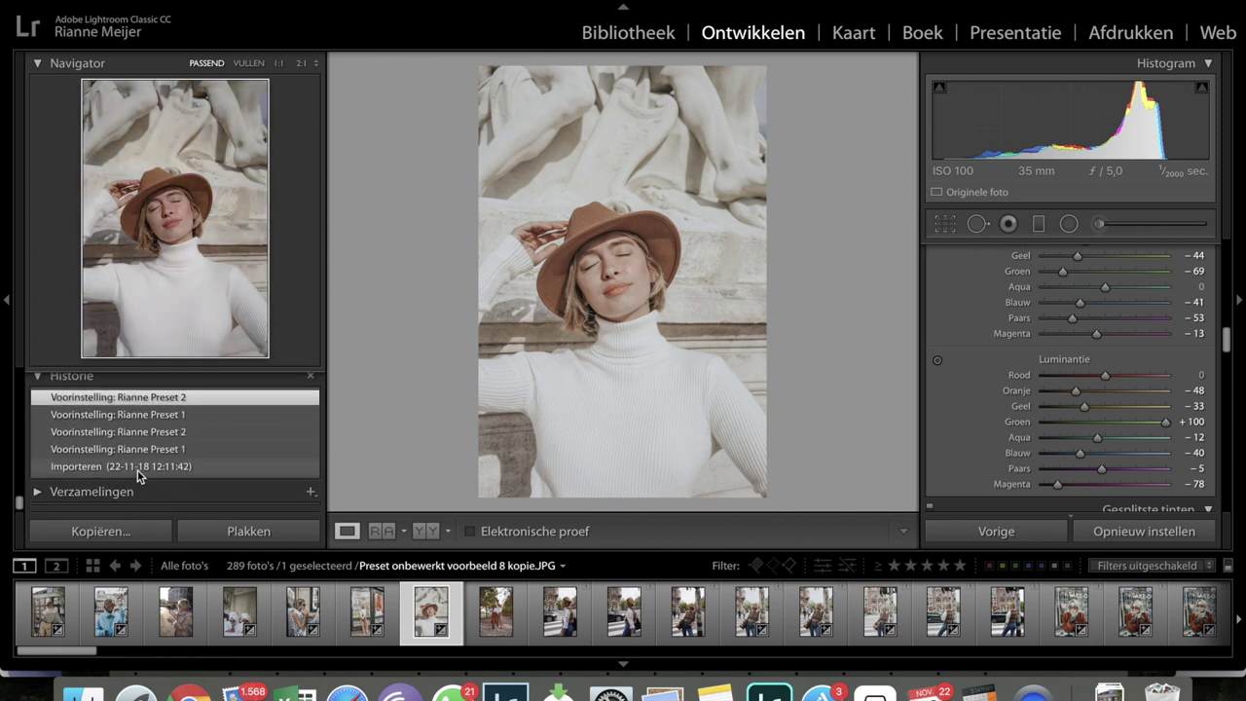
pyautogui.click(138, 469)
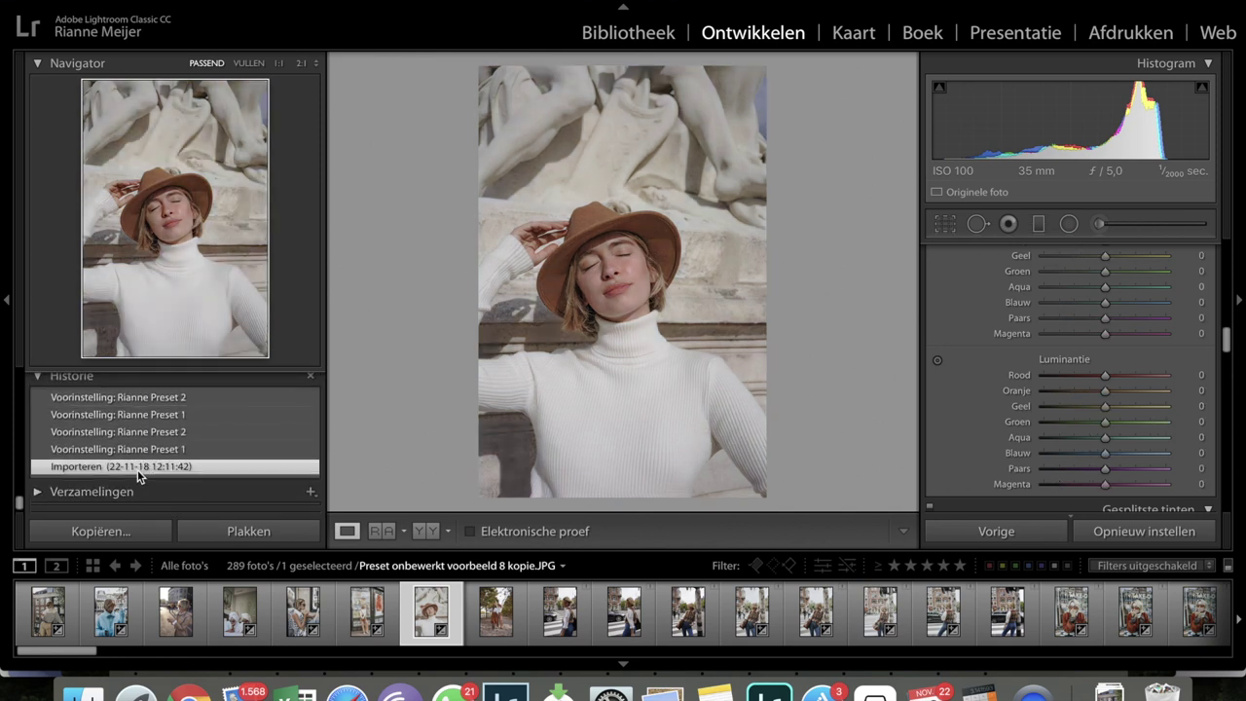
pyautogui.click(191, 400)
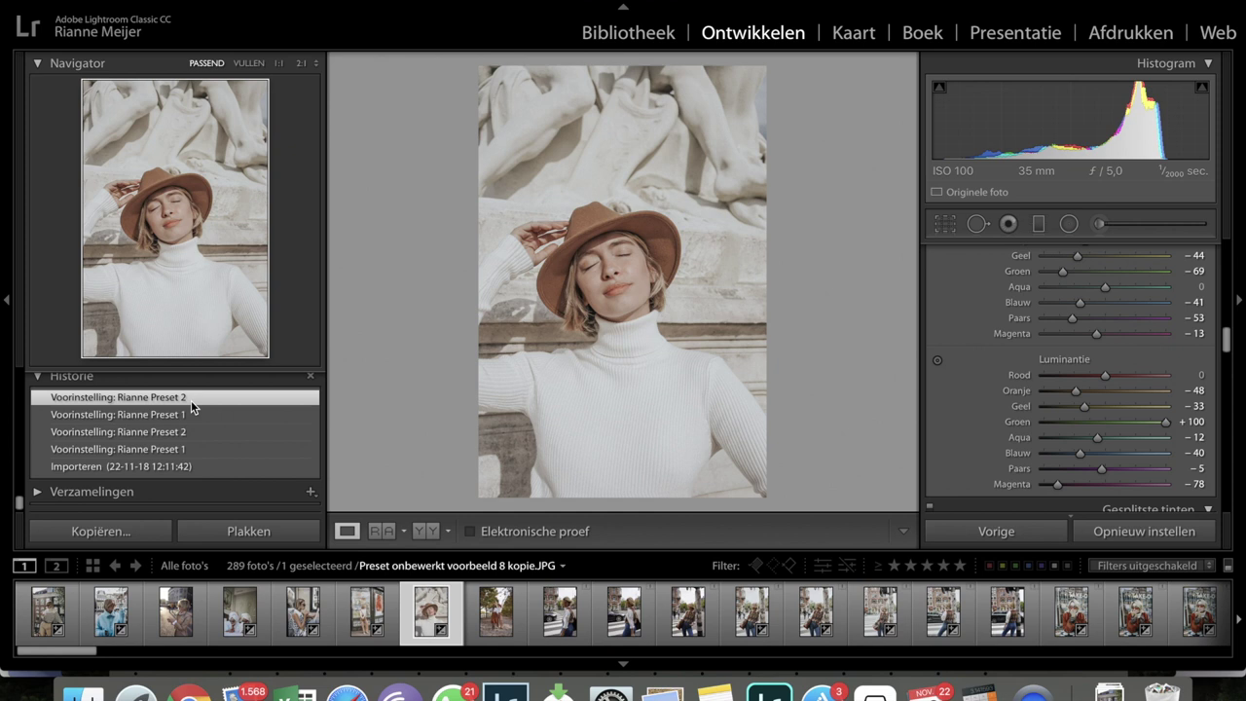
# - Lower the hat photo's Shadows to +65 and reduce its Whites
pyautogui.scroll(10, 1032, 344)
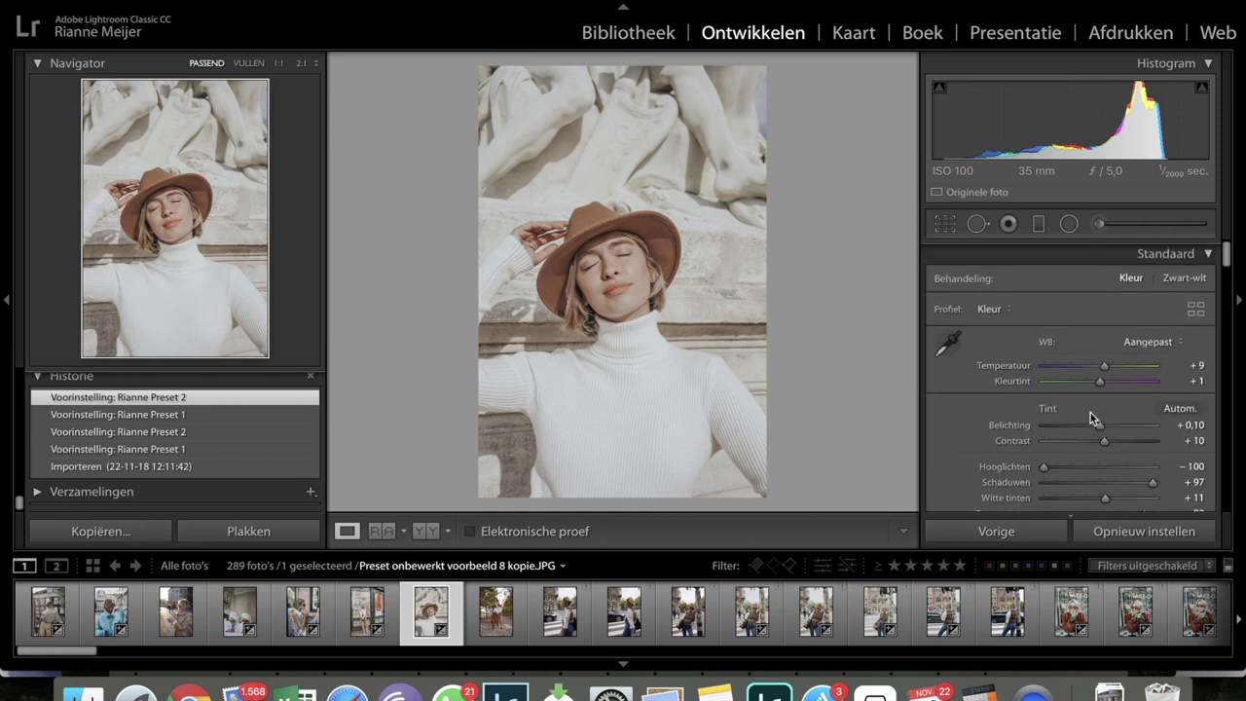
pyautogui.moveTo(1154, 428); pyautogui.dragTo(1129, 425)
pyautogui.moveTo(1126, 441)
pyautogui.mouseDown()
pyautogui.moveTo(1110, 443)
pyautogui.moveTo(1144, 442)
pyautogui.moveTo(1088, 441)
pyautogui.moveTo(1096, 456)
pyautogui.moveTo(1151, 458)
pyautogui.moveTo(1100, 454)
pyautogui.moveTo(1125, 456)
pyautogui.mouseUp()
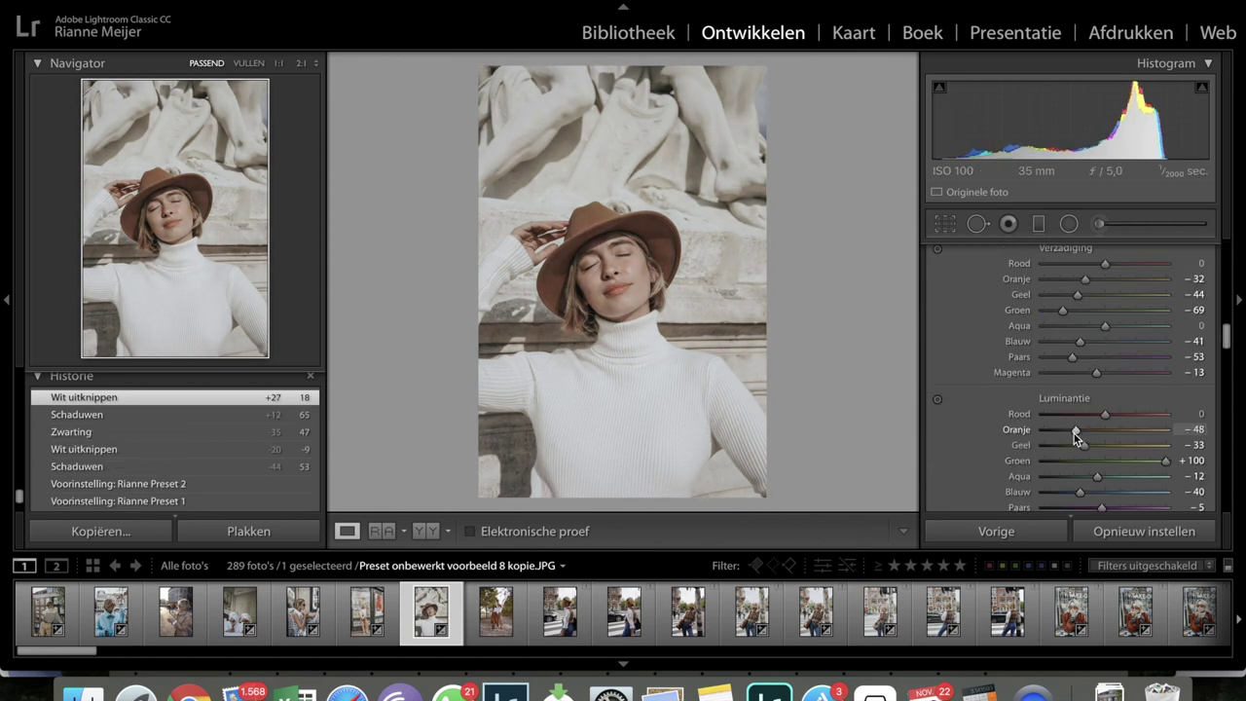
# - Set HSL luminance to −56 for Oranje and −18 for Rood
pyautogui.moveTo(1076, 435); pyautogui.dragTo(1119, 402)
pyautogui.scroll(10, 1090, 409)
pyautogui.scroll(-15, 1120, 402)
pyautogui.scroll(-5, 1119, 402)
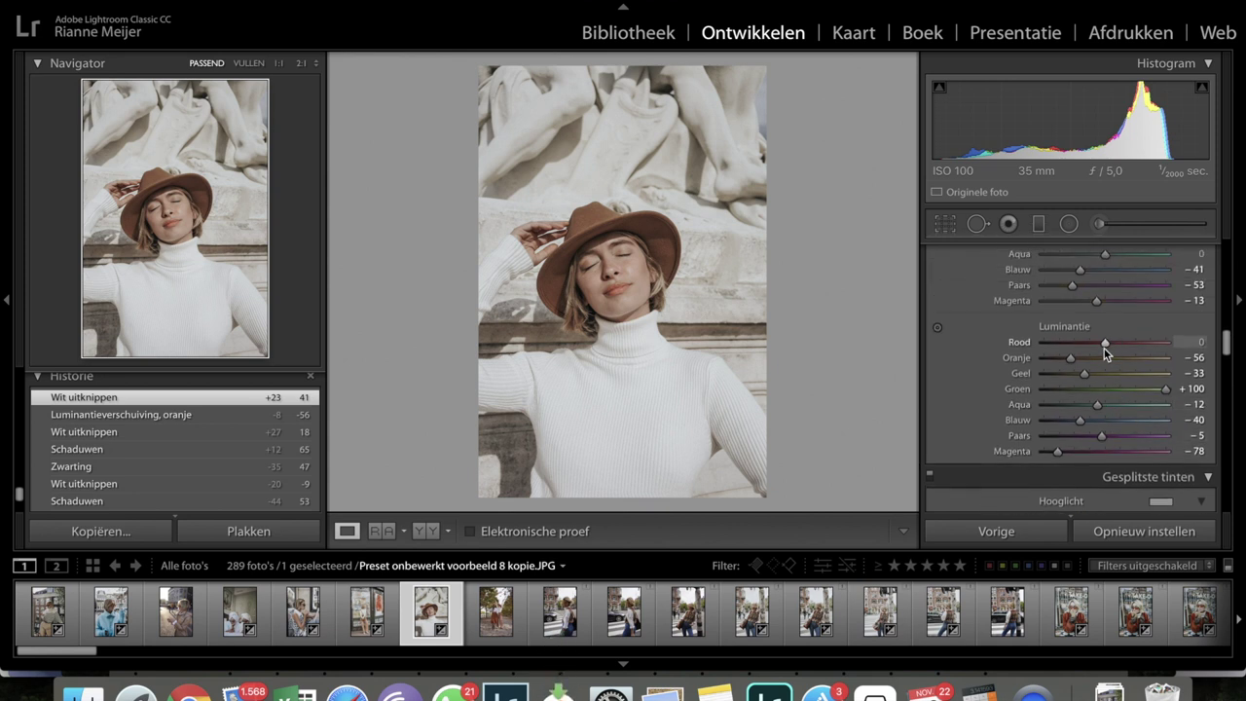
pyautogui.moveTo(1106, 346); pyautogui.dragTo(1095, 344)
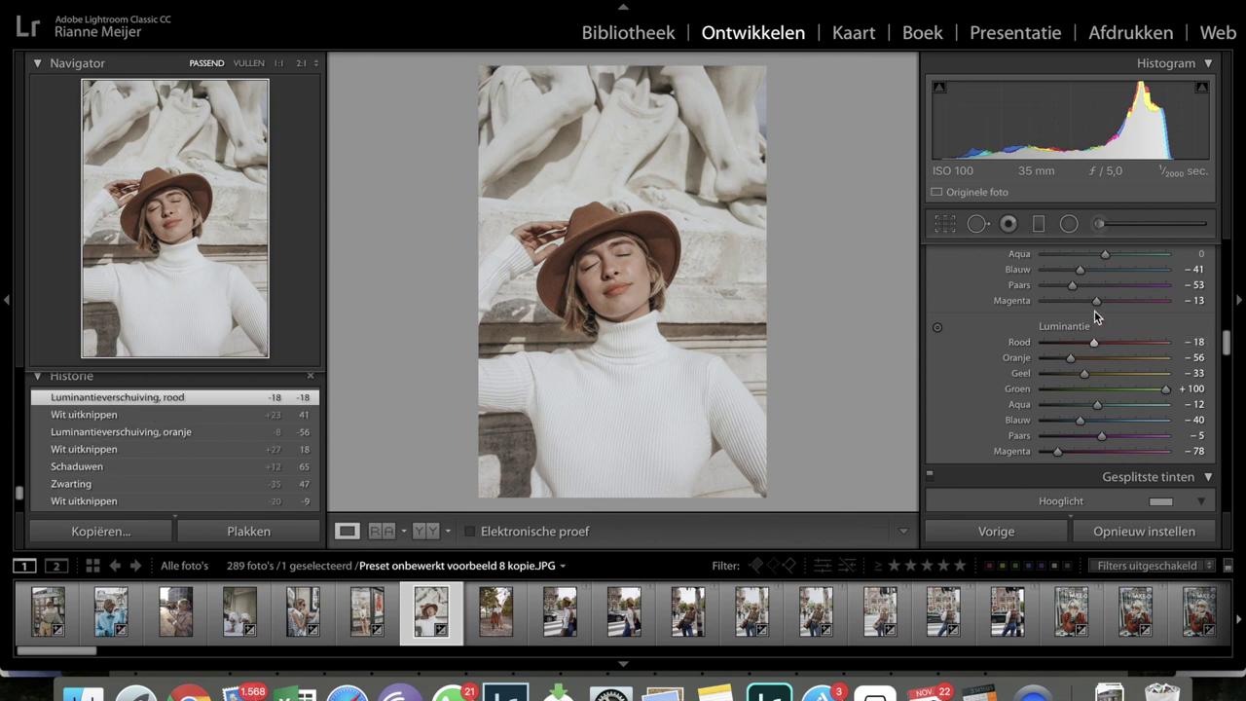
pyautogui.scroll(3, 1093, 310)
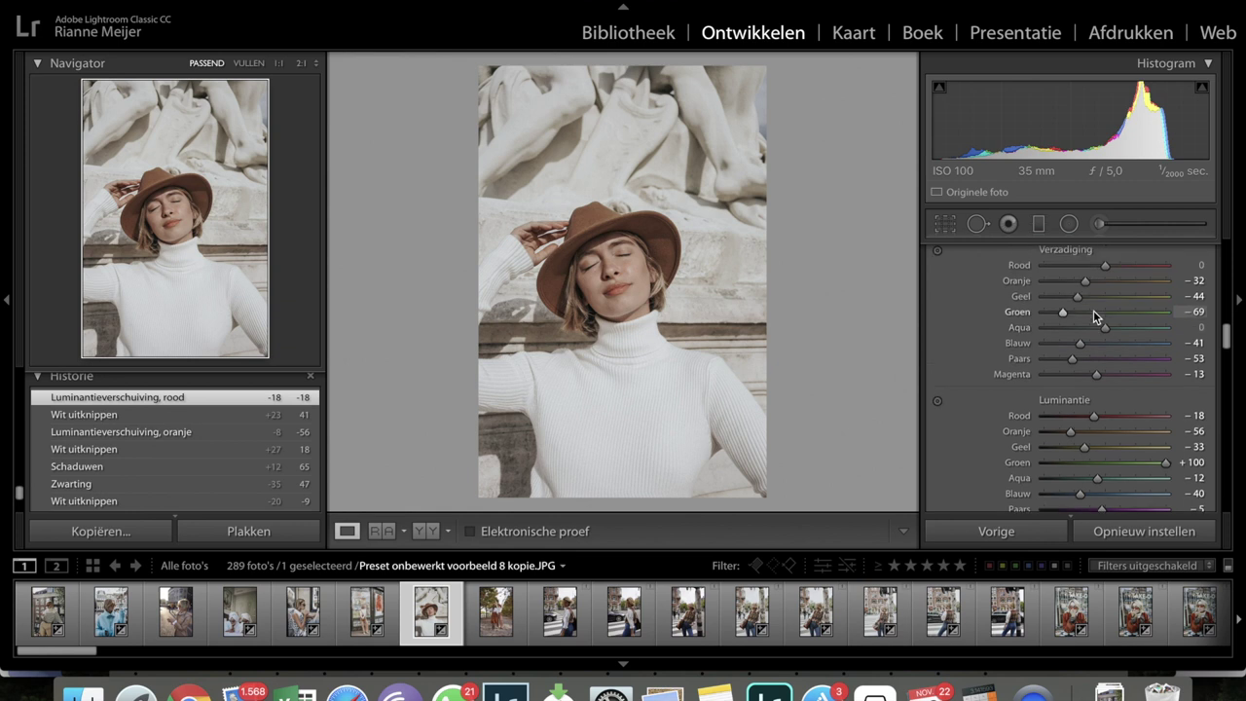
pyautogui.scroll(-10, 132, 479)
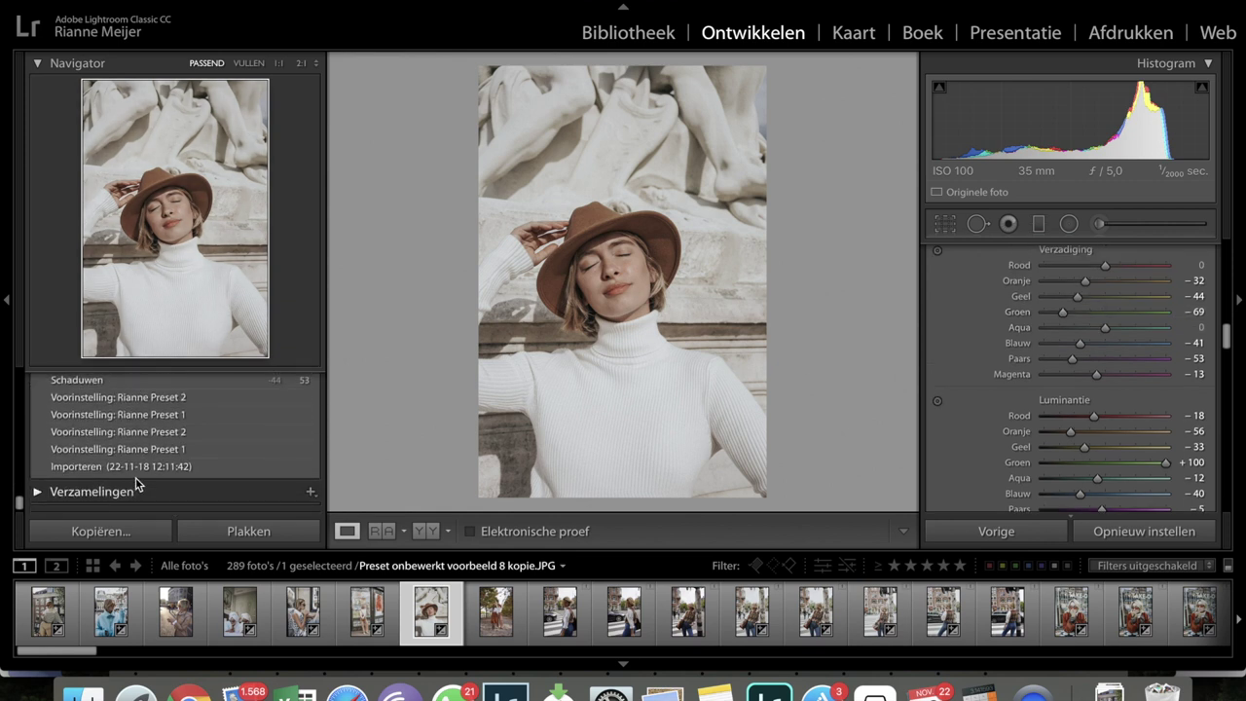
# - Toggle between the Importeren history state and the latest edit to compare the hat photo
pyautogui.click(146, 468)
pyautogui.scroll(2, 156, 457)
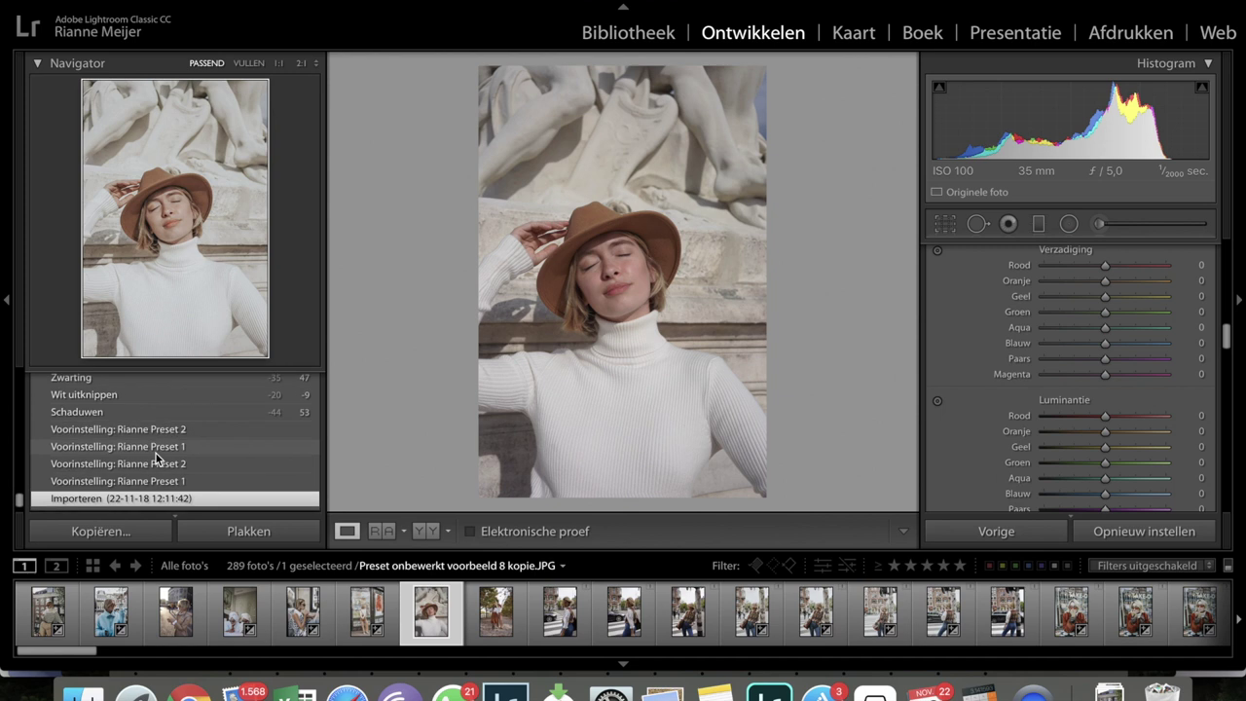
pyautogui.scroll(10, 156, 457)
pyautogui.click(156, 455)
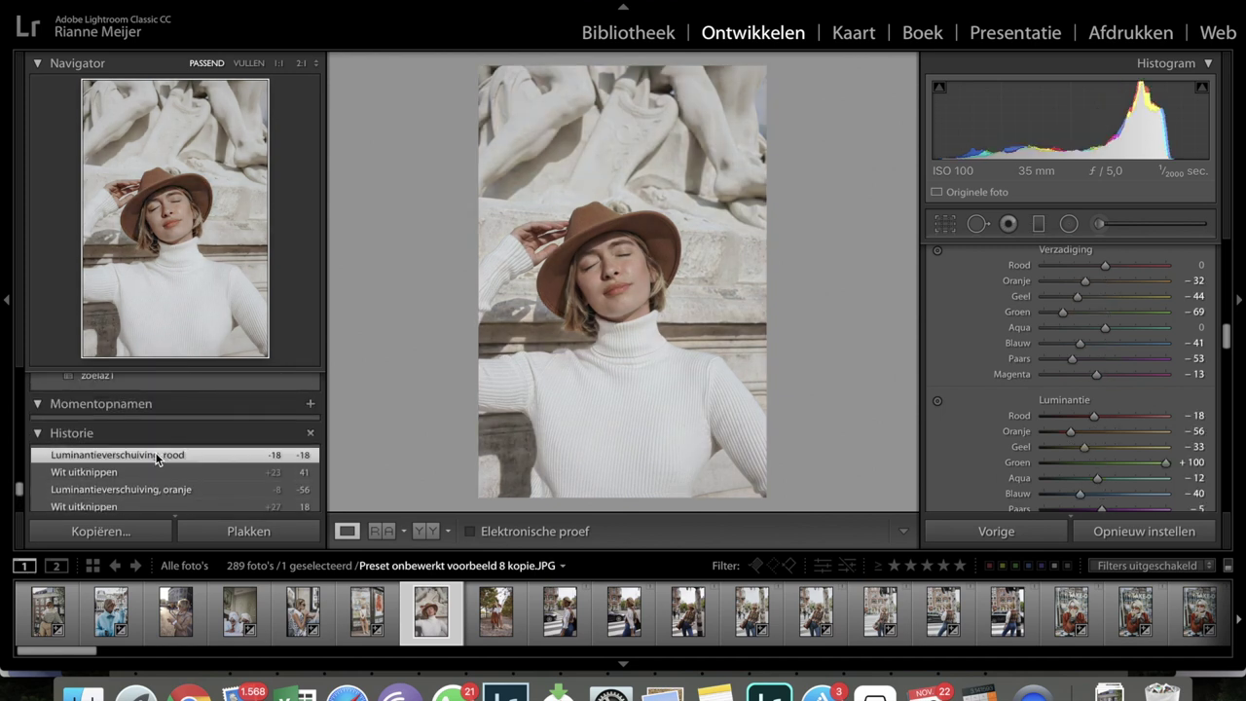
pyautogui.scroll(-5, 155, 457)
pyautogui.click(161, 465)
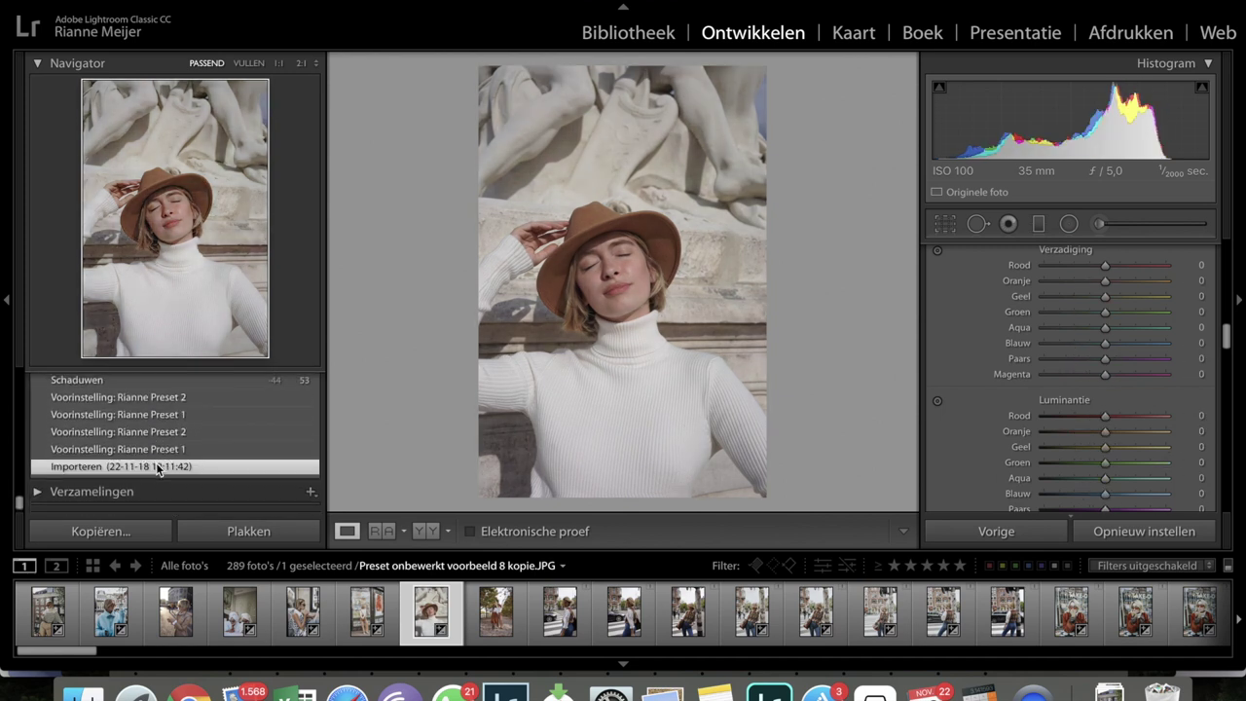
pyautogui.scroll(5, 159, 468)
pyautogui.scroll(-2, 159, 468)
pyautogui.click(162, 483)
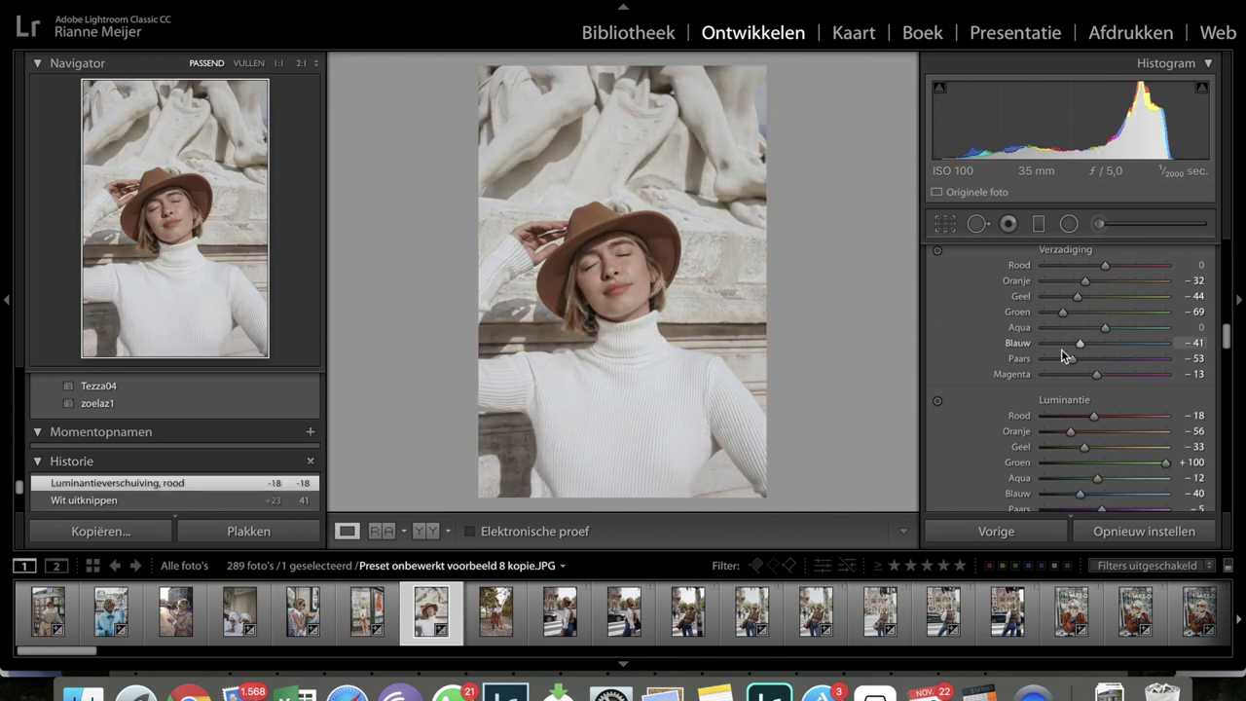
# - Raise the Blacks (Zwarte tinten) to +72
pyautogui.scroll(15, 1064, 356)
pyautogui.scroll(-3, 1100, 389)
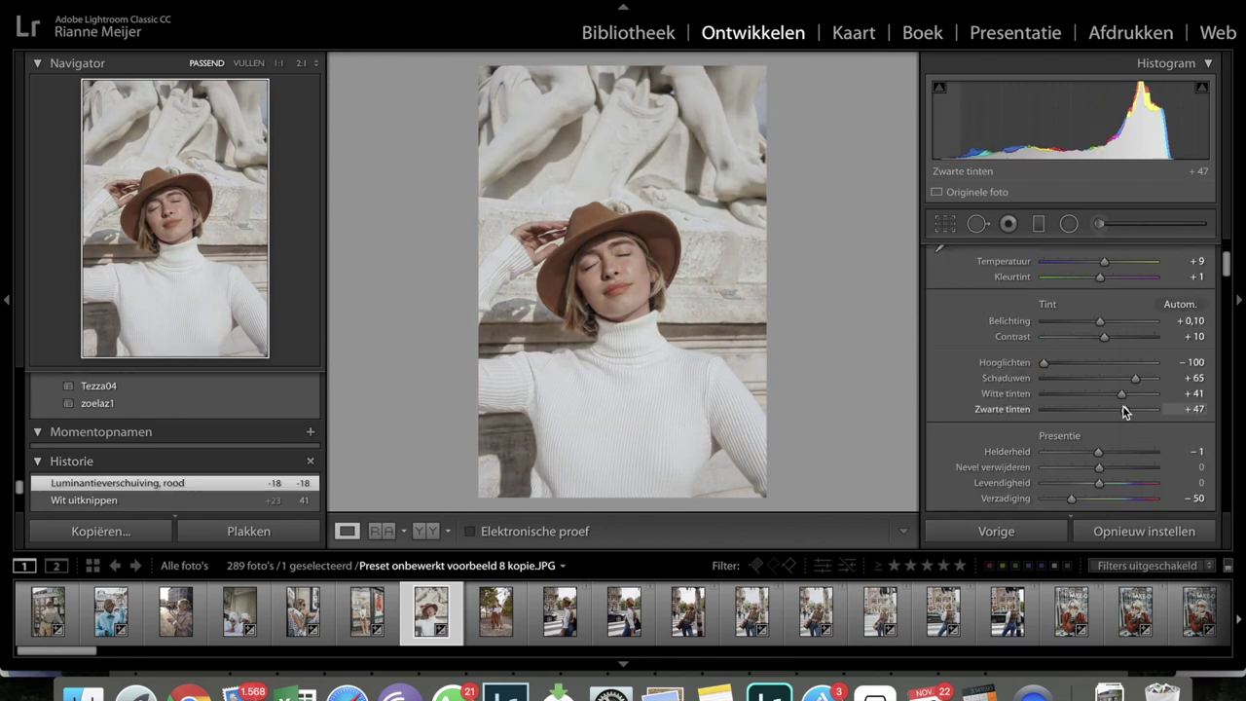
pyautogui.moveTo(1110, 412); pyautogui.dragTo(1138, 417)
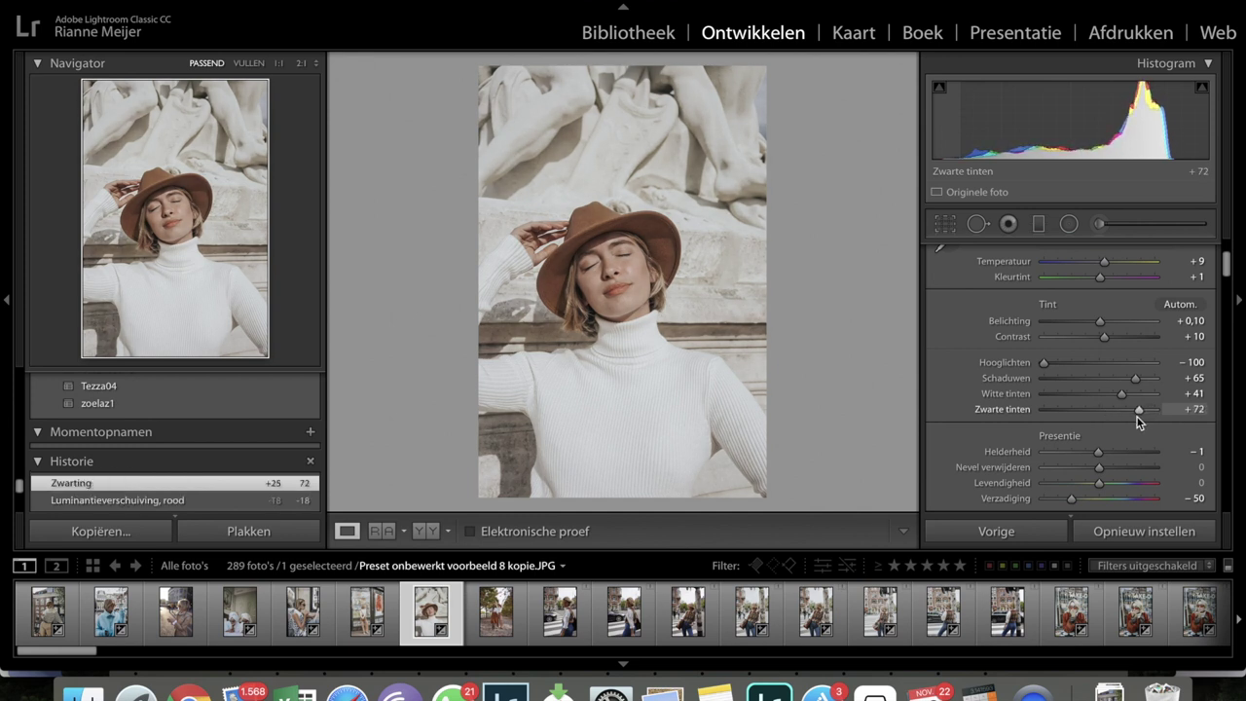
# - Switch to the autumn leaf-tossing photo and apply the zoelaz1 preset
pyautogui.click(495, 611)
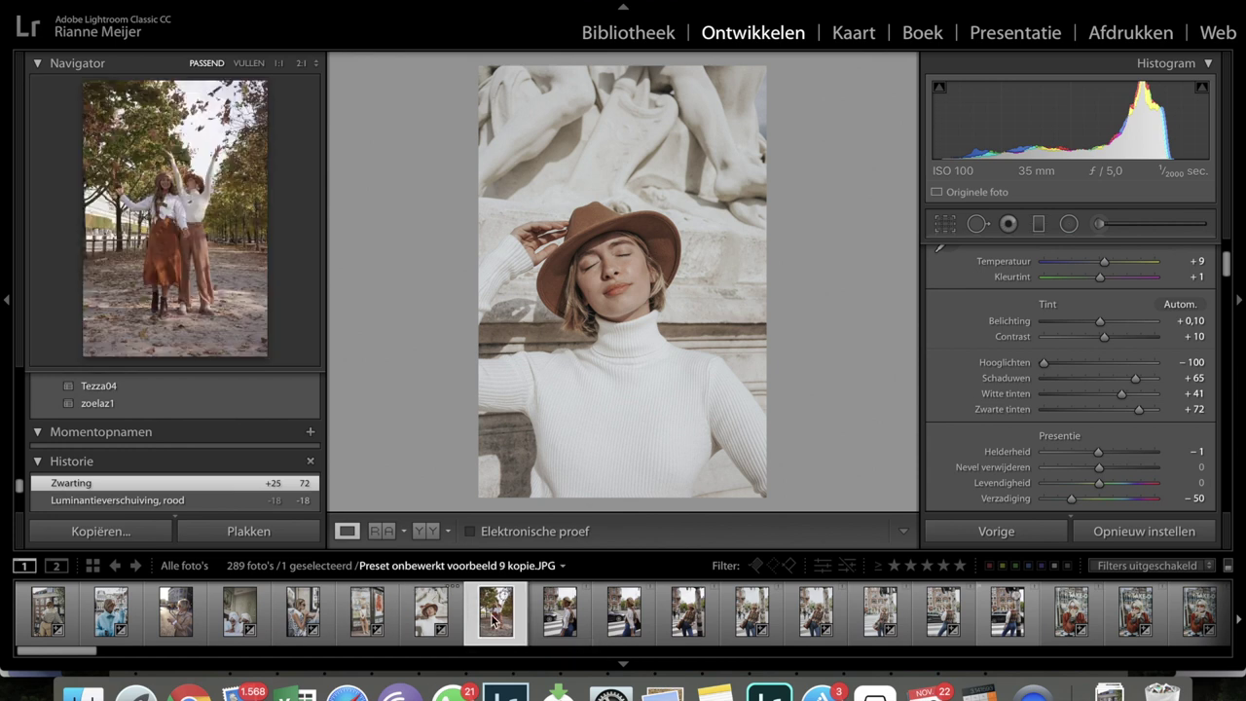
pyautogui.scroll(5, 111, 403)
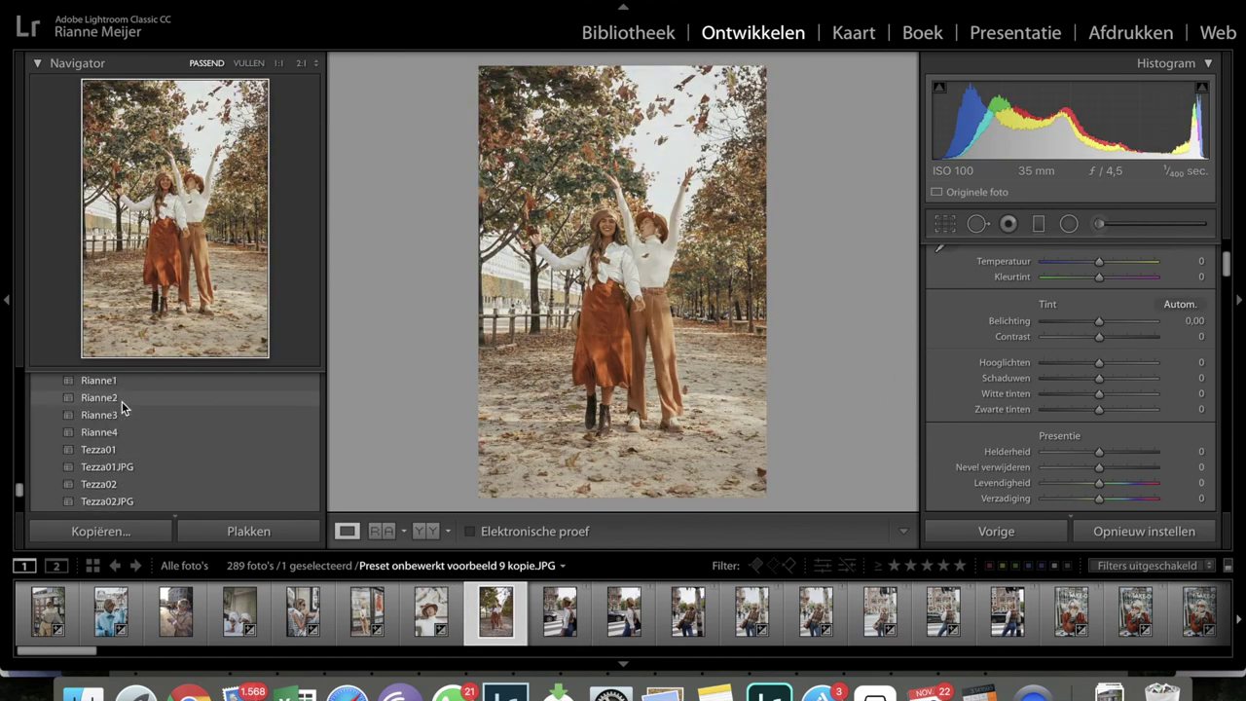
pyautogui.scroll(-3, 122, 401)
pyautogui.click(156, 436)
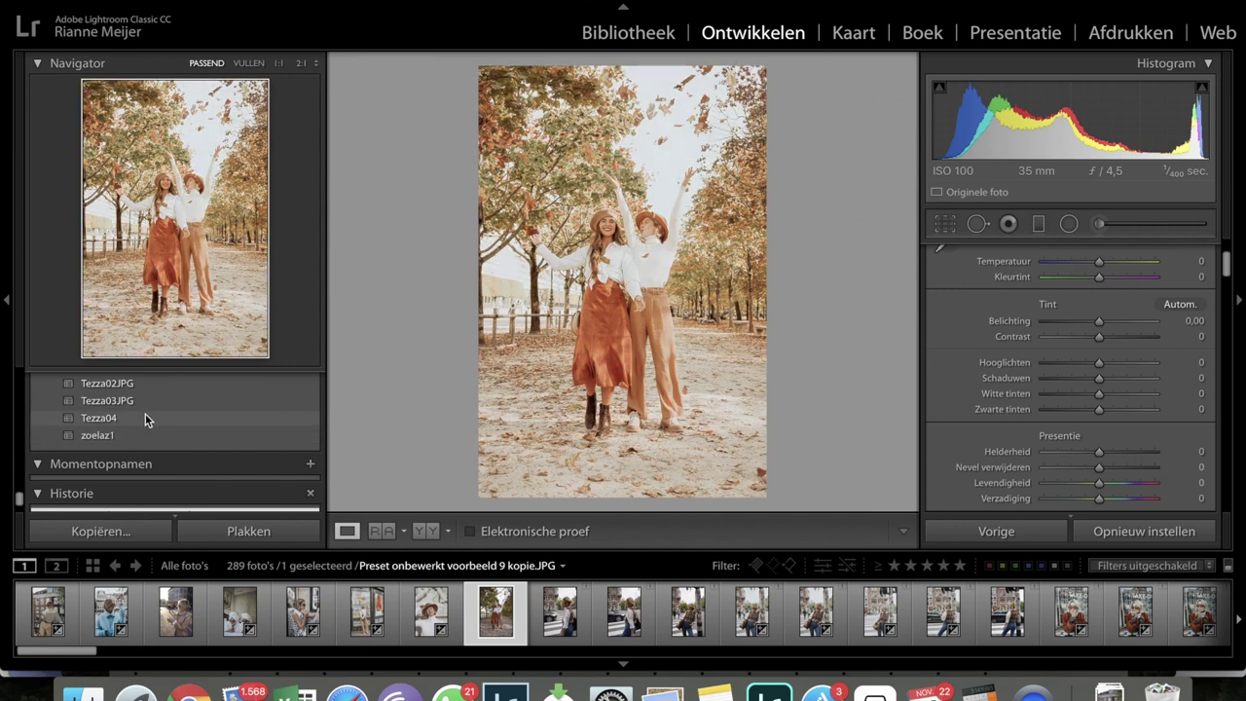
# - Browse up through the Presets panel, previewing the other preset looks on this photo
pyautogui.scroll(5, 132, 414)
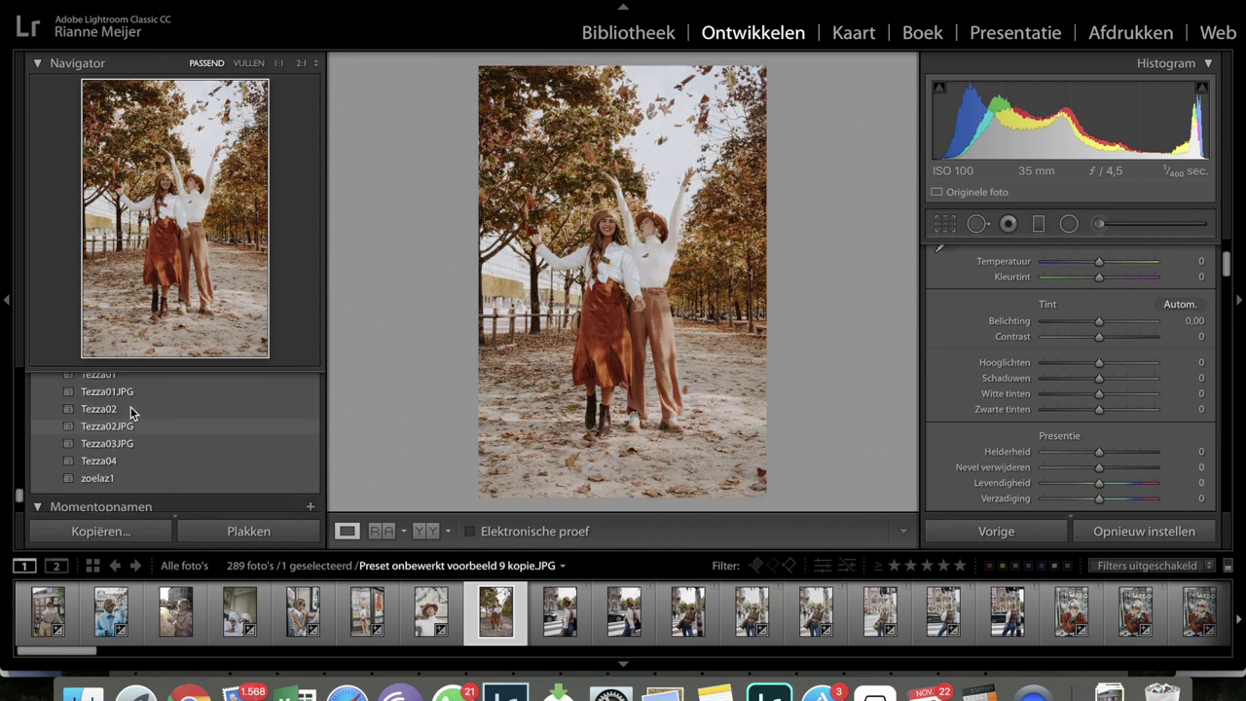
pyautogui.scroll(2, 131, 414)
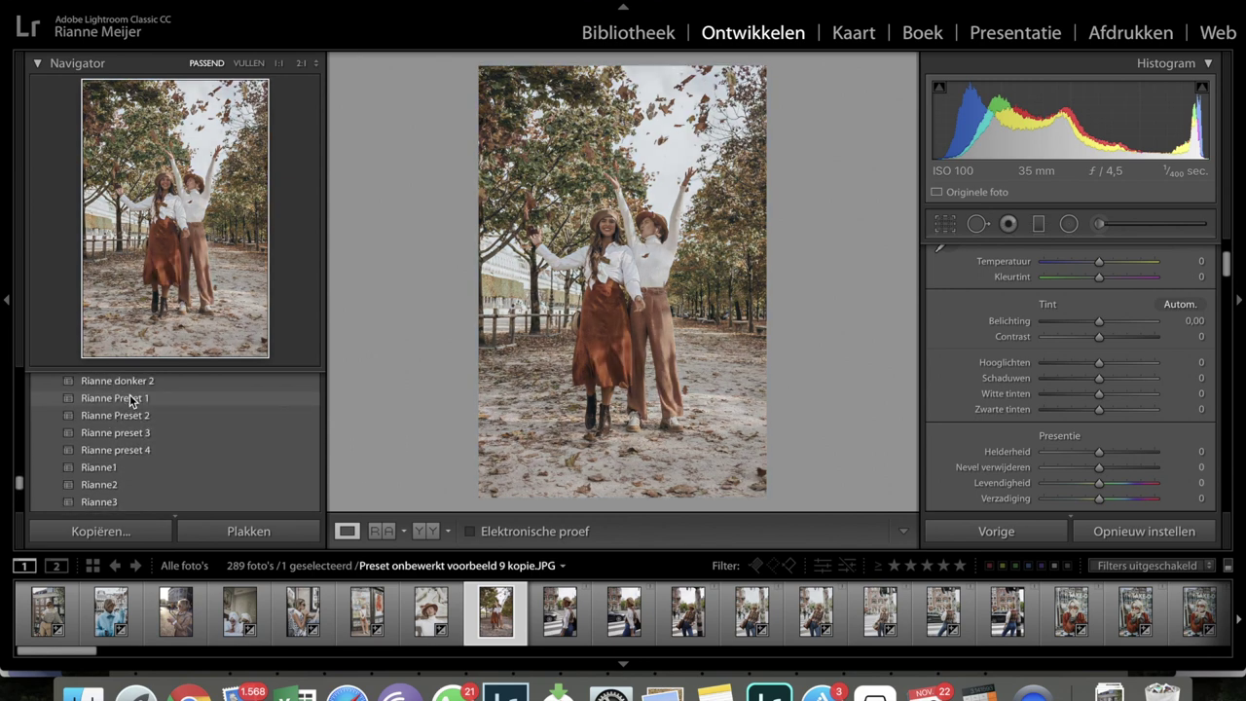
pyautogui.scroll(3, 130, 409)
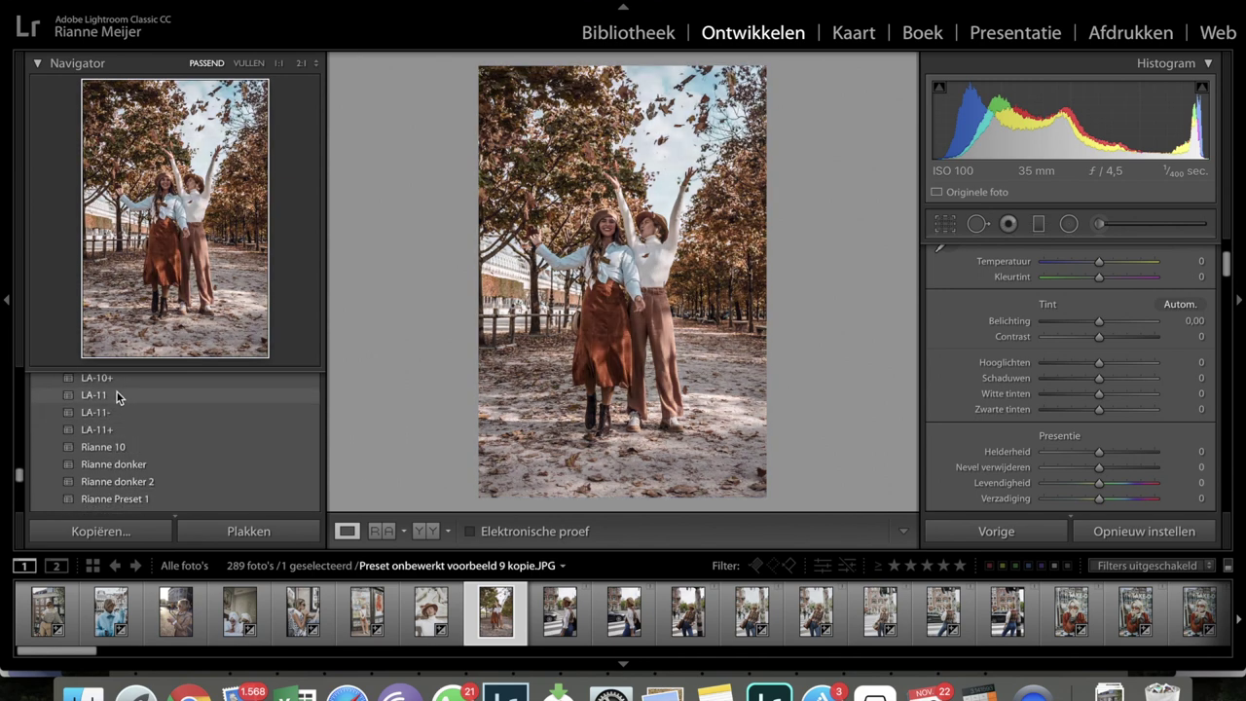
pyautogui.scroll(5, 121, 404)
pyautogui.scroll(5, 121, 400)
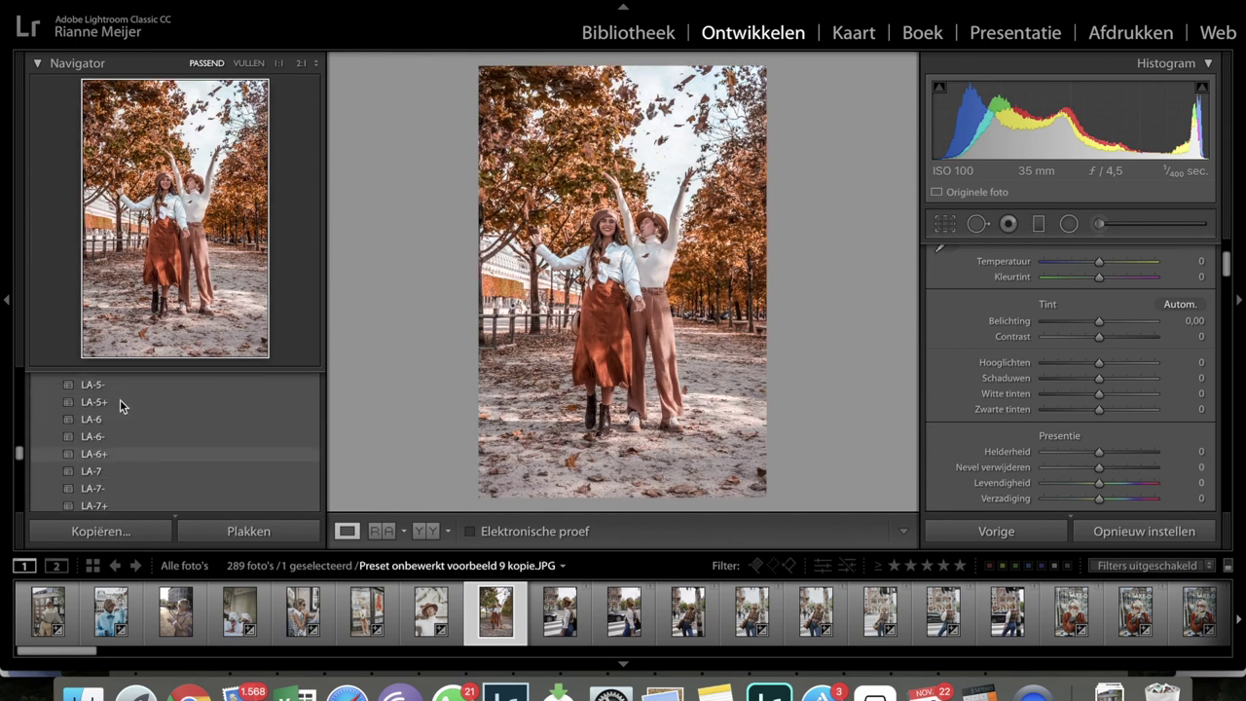
pyautogui.scroll(5, 127, 400)
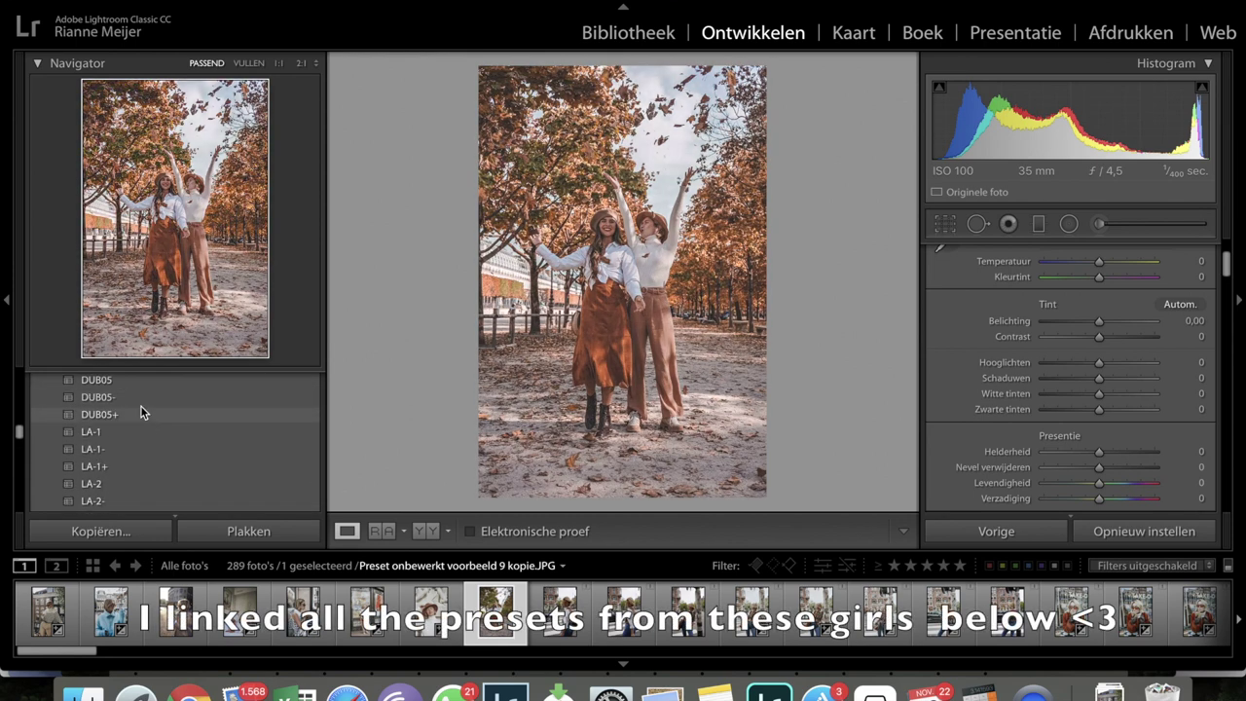
pyautogui.scroll(5, 131, 401)
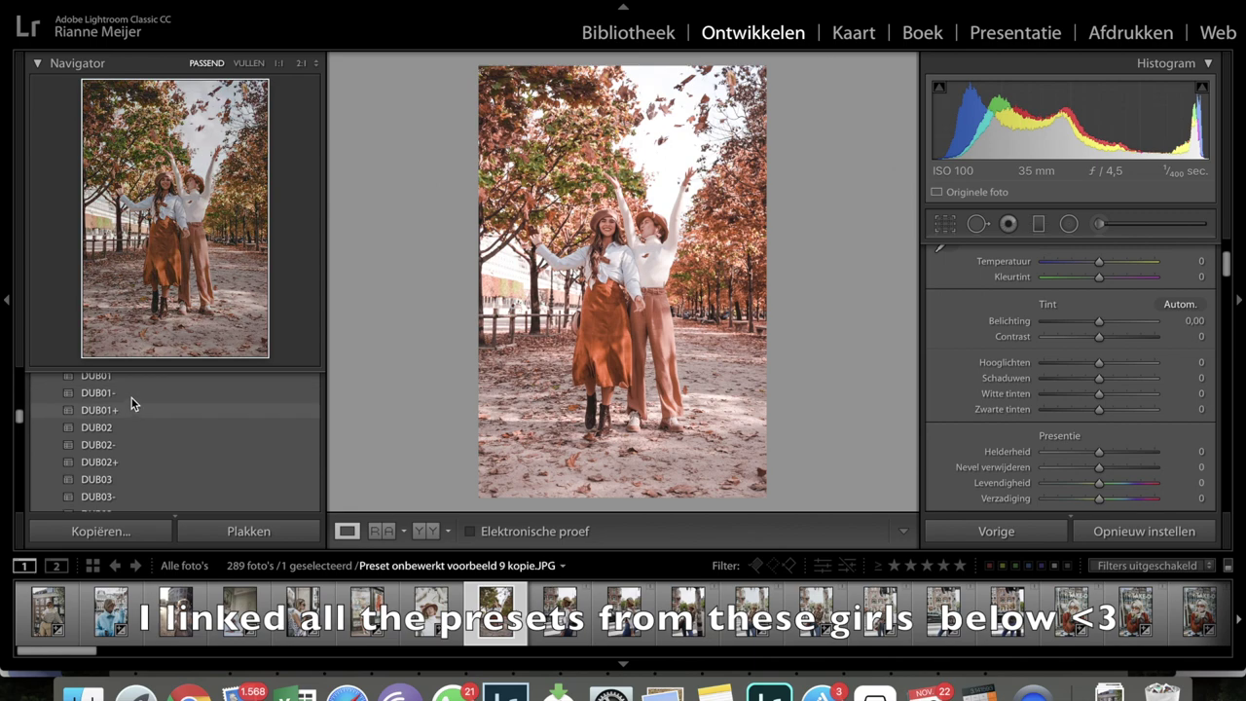
pyautogui.scroll(3, 127, 425)
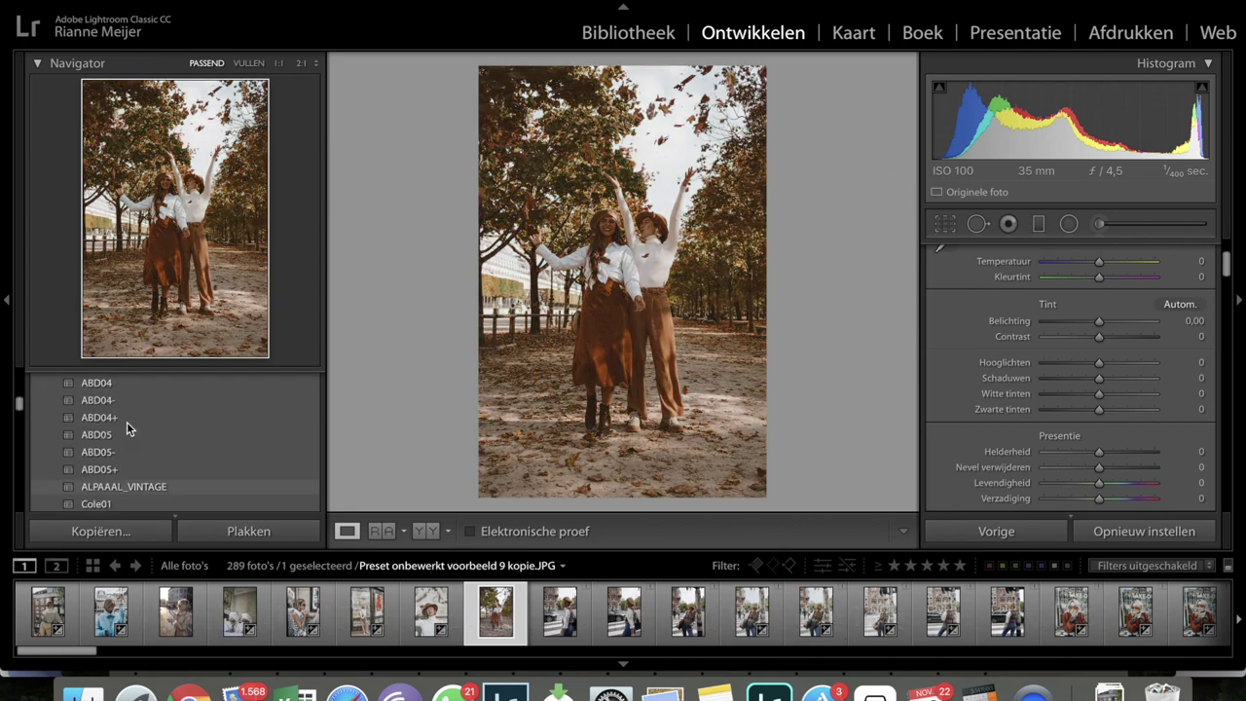